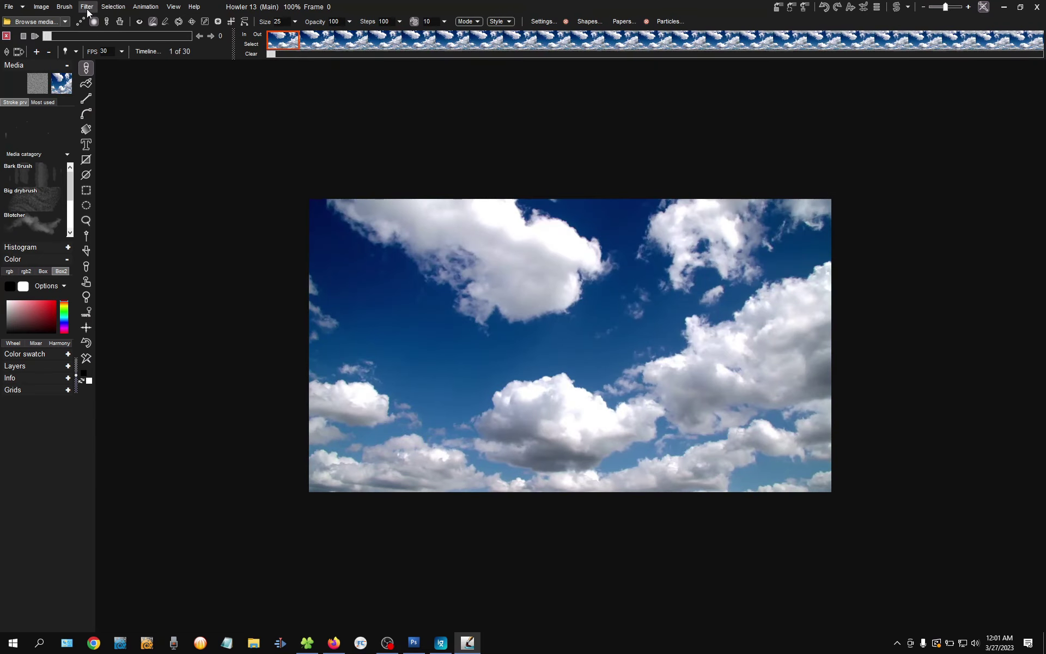
Open the Motion prediction module for the cloud animation and move its dialog off the image.
{"action": "left_click", "coordinate": [86, 6]}
{"action": "mouse_move", "coordinate": [154, 192]}
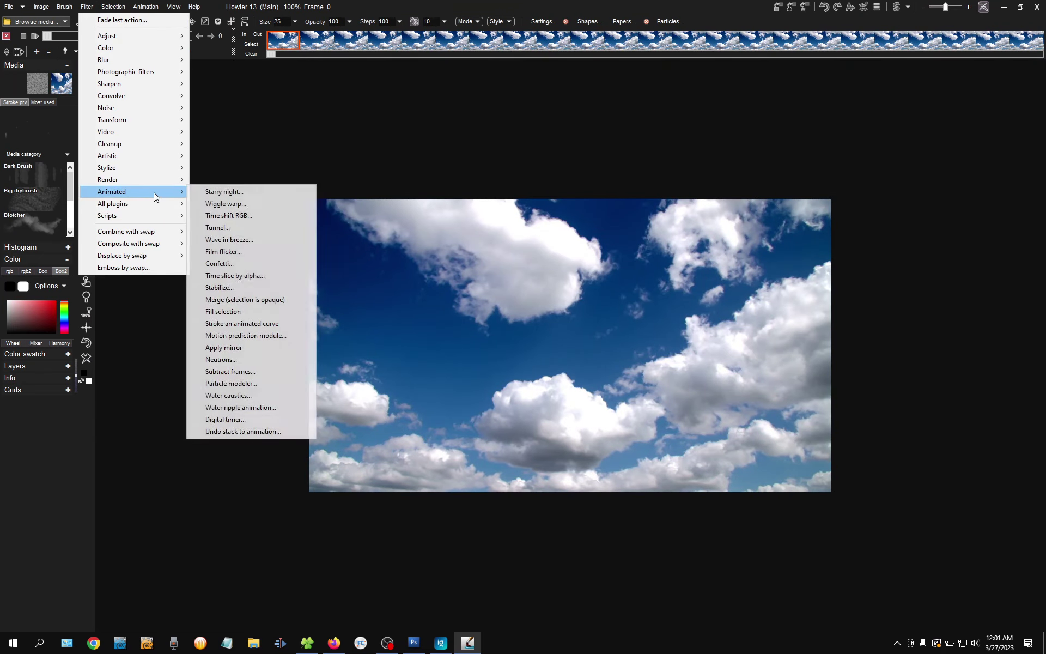
{"action": "left_click", "coordinate": [273, 336]}
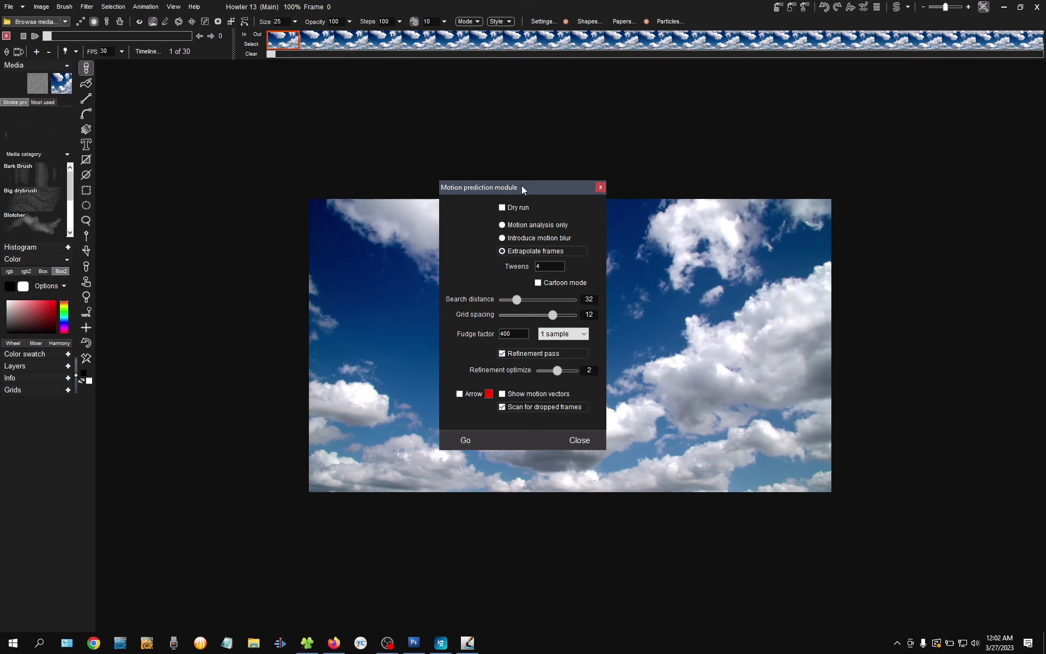
{"action": "left_click_drag", "start_coordinate": [522, 189], "coordinate": [195, 176]}
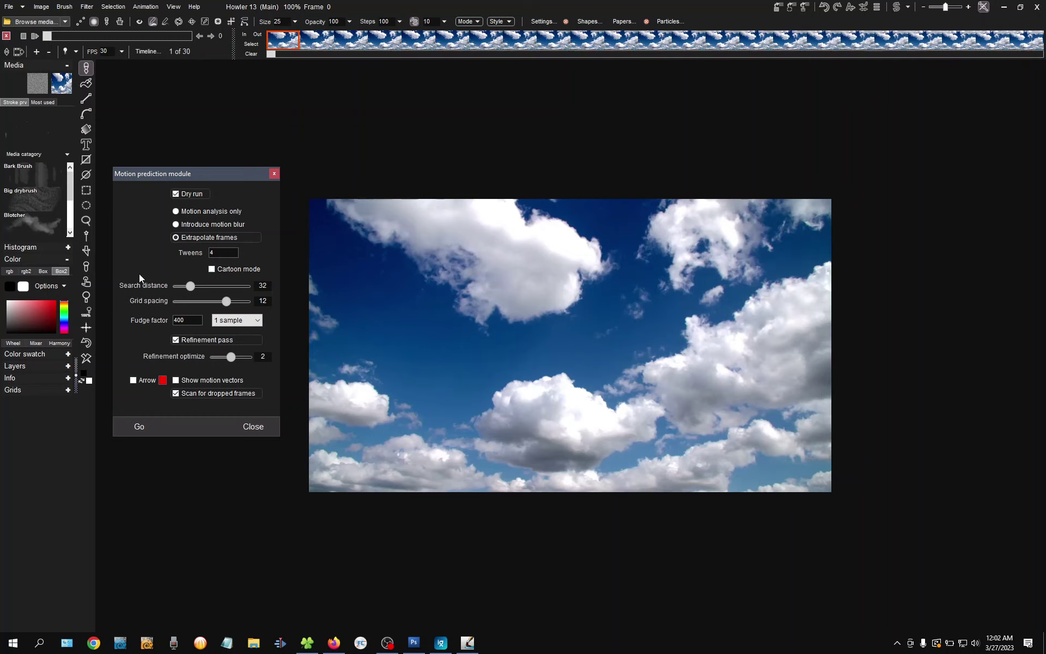
Enable Dry run, turn off Refinement pass, and do two test runs of extrapolating frames with 4 tweens.
{"action": "left_click", "coordinate": [175, 340]}
{"action": "left_click", "coordinate": [175, 195]}
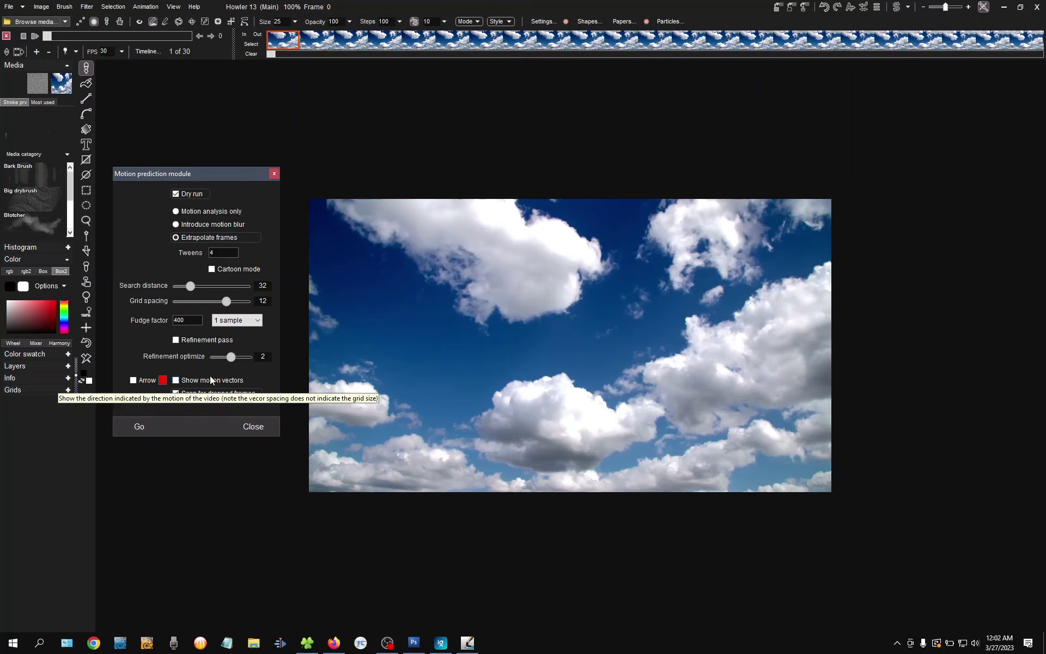
{"action": "left_click", "coordinate": [143, 431]}
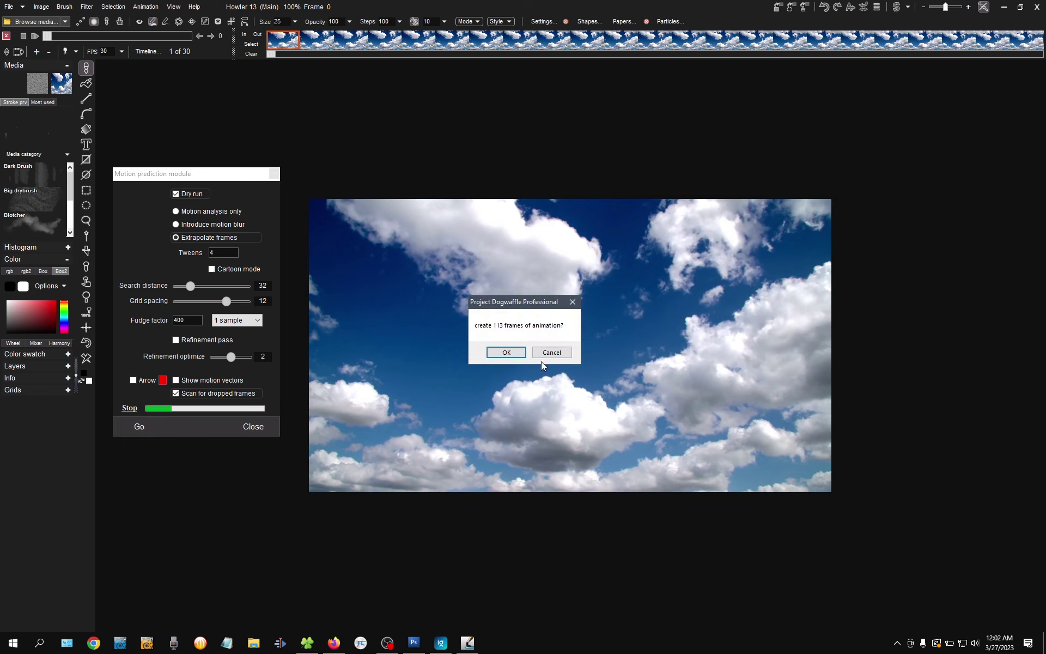
{"action": "left_click", "coordinate": [505, 355]}
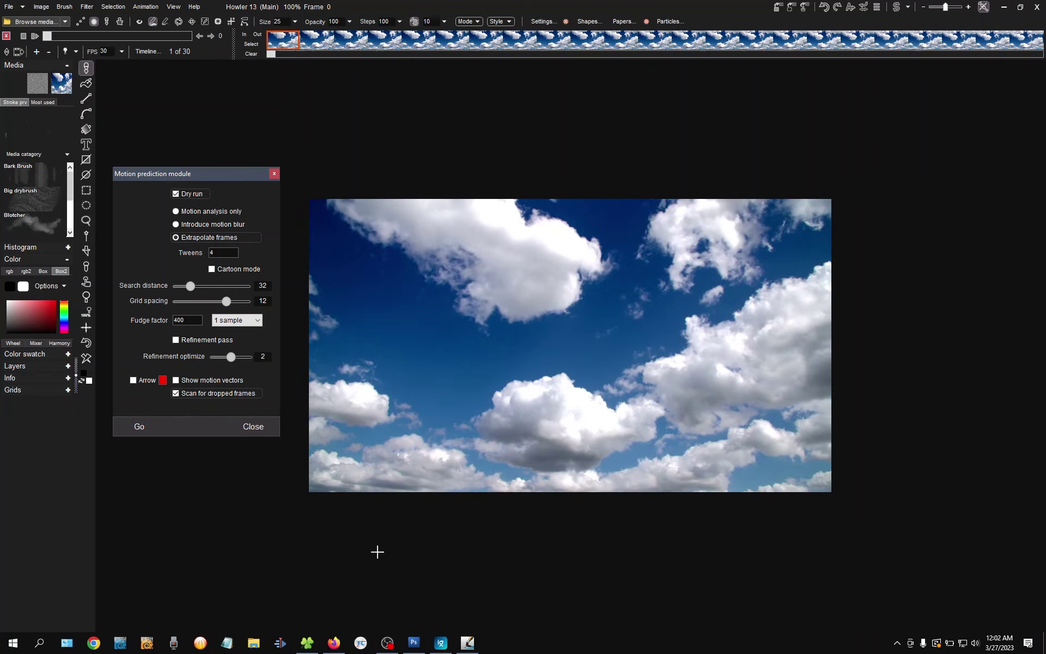
{"action": "left_click", "coordinate": [136, 429]}
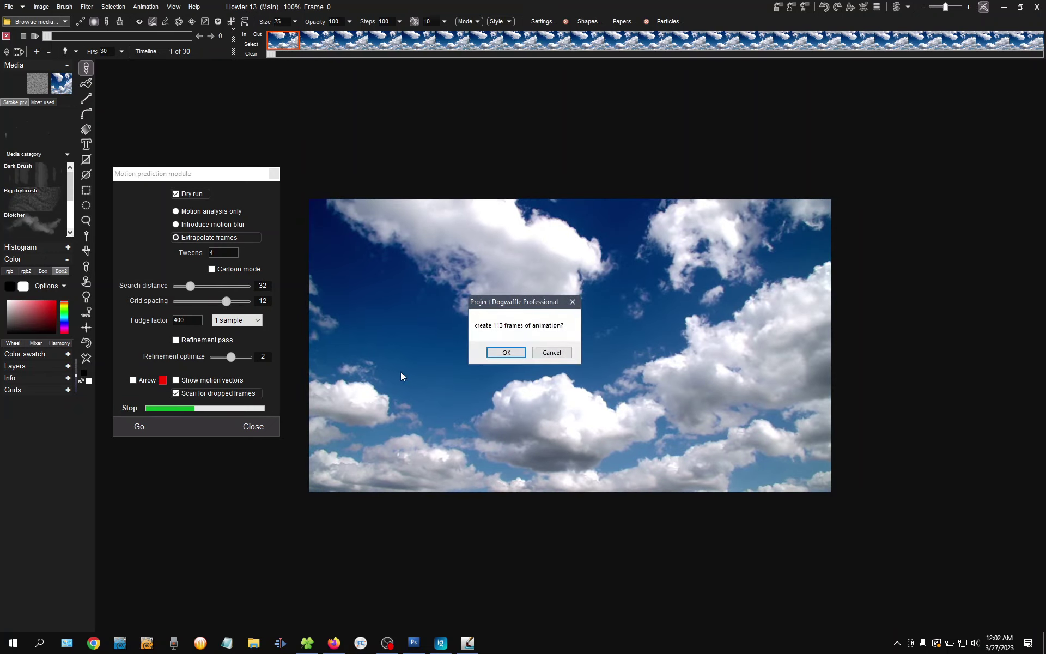
{"action": "left_click", "coordinate": [508, 353]}
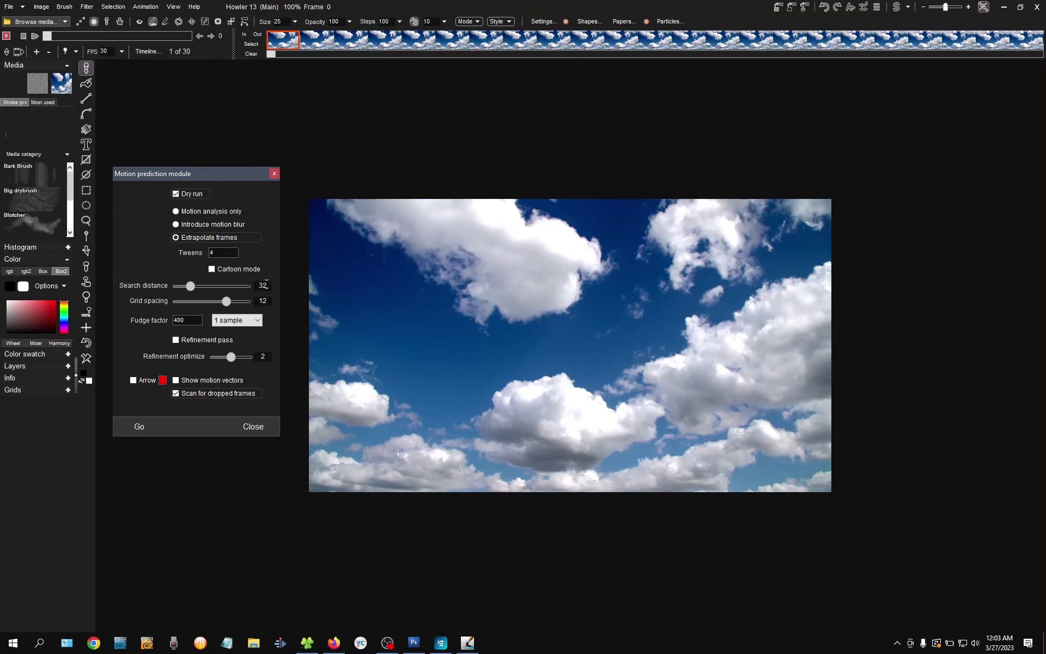
Set search distance and grid spacing to 10, dry-run the extrapolation, and repeat it with Refinement optimize at 1.
{"action": "type", "text": "1010"}
{"action": "left_click", "coordinate": [140, 427]}
{"action": "left_click", "coordinate": [507, 354]}
{"action": "left_click", "coordinate": [223, 356]}
{"action": "left_click", "coordinate": [142, 431]}
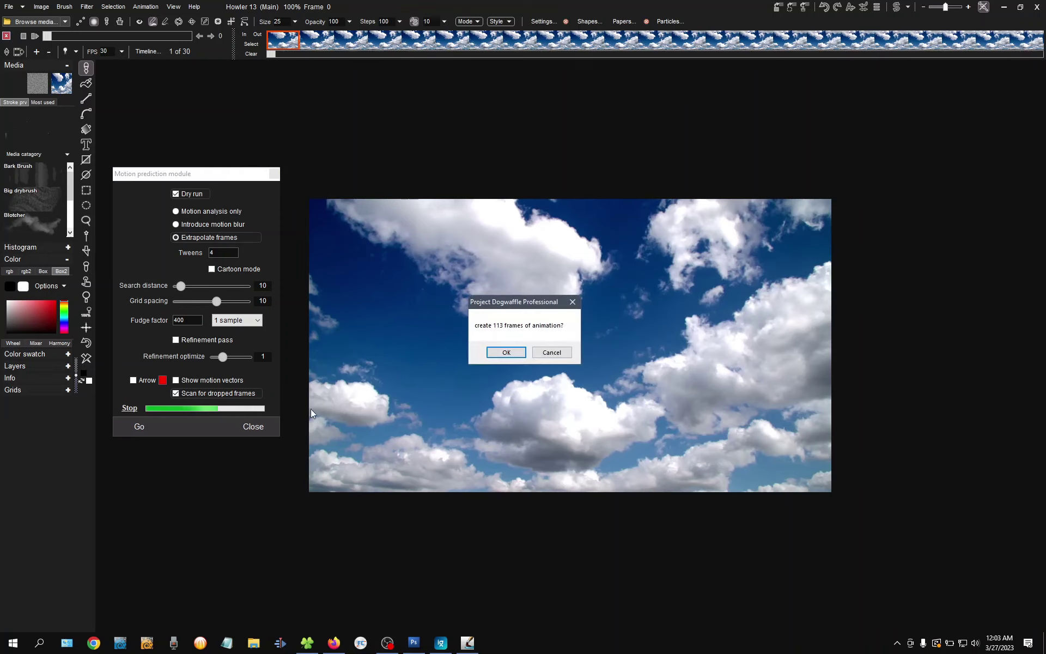
{"action": "left_click", "coordinate": [507, 353]}
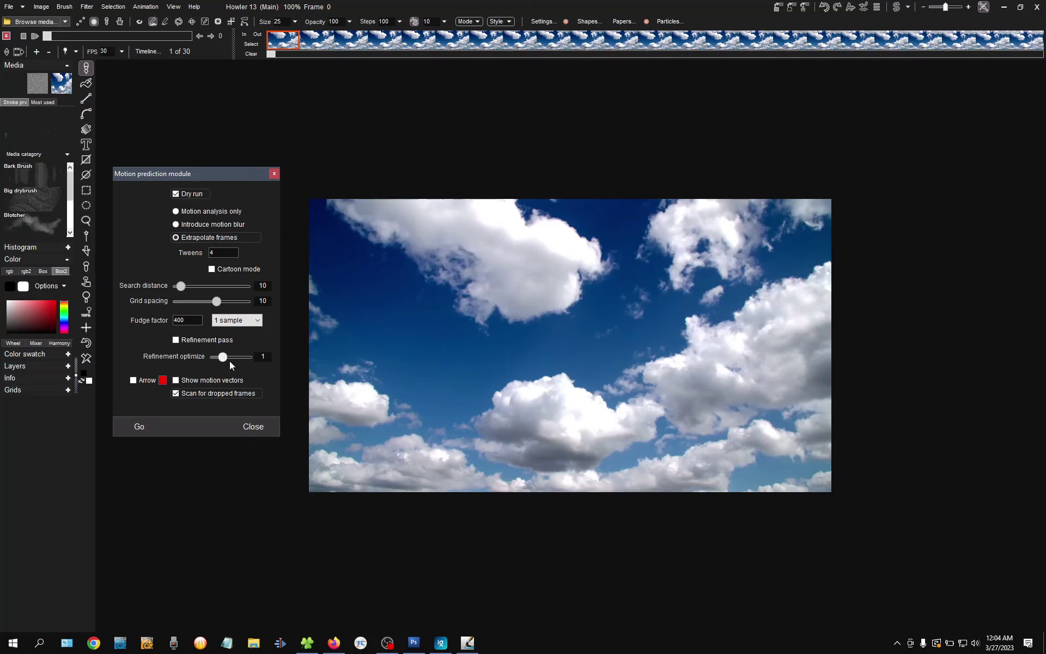
Enable Refinement pass with Refinement optimize at 2, set Tweens to 8, and dry-run the extrapolation.
{"action": "left_click_drag", "start_coordinate": [231, 359], "coordinate": [233, 359]}
{"action": "type", "text": "8"}
{"action": "key", "text": "Tab"}
{"action": "left_click", "coordinate": [140, 427]}
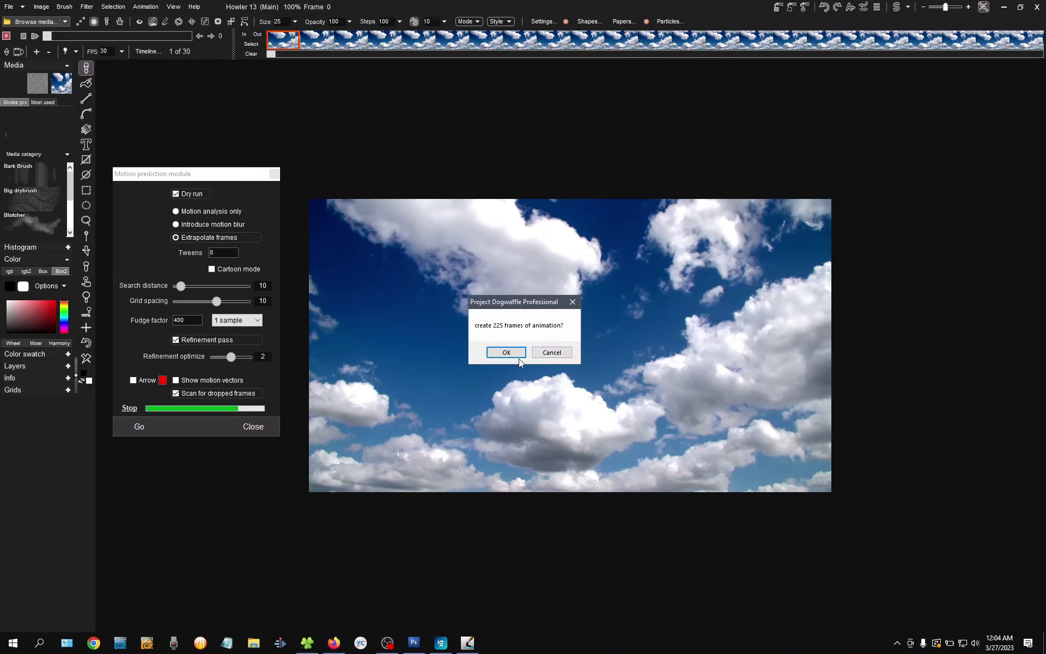
{"action": "left_click", "coordinate": [506, 353]}
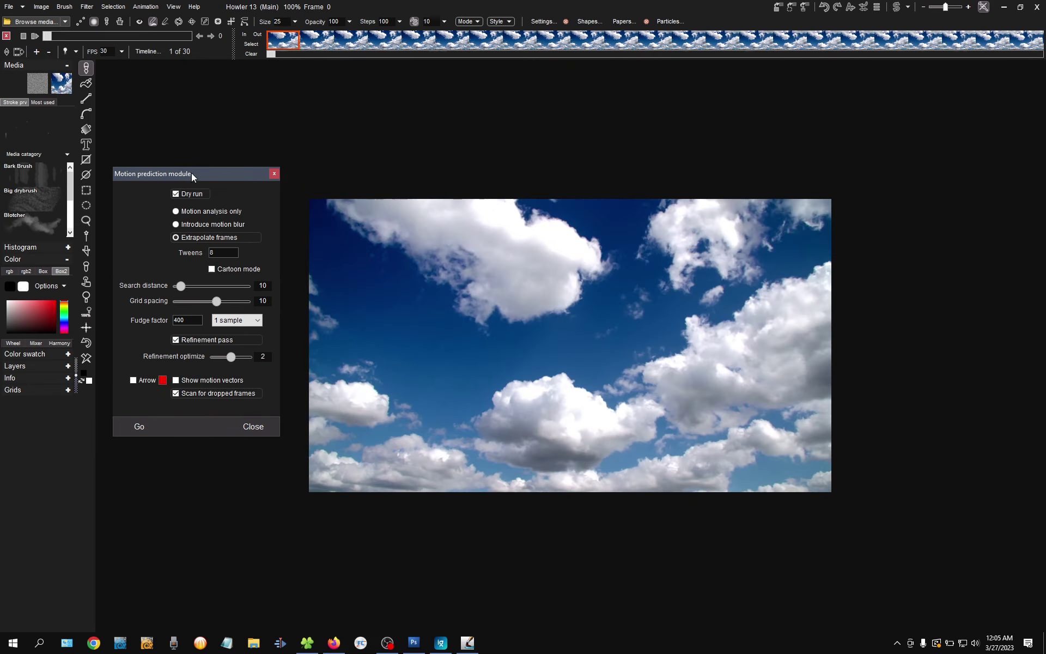
Set the search distance to 20 and Tweens to 4, and turn off Dry run, keeping the 1 sample option.
{"action": "left_click_drag", "start_coordinate": [191, 174], "coordinate": [198, 166]}
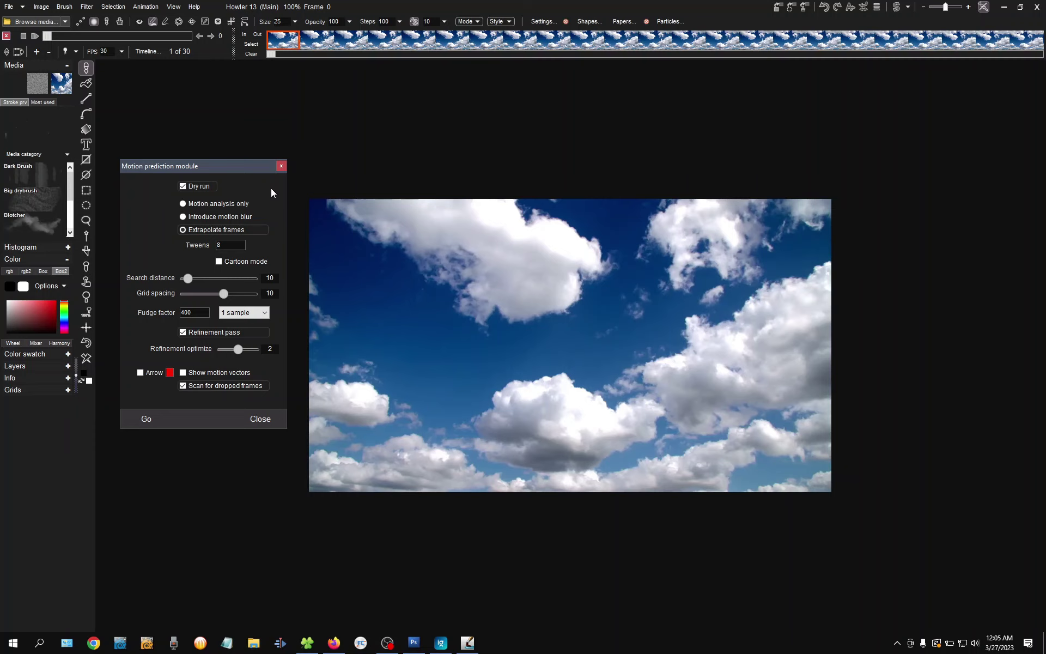
{"action": "left_click_drag", "start_coordinate": [213, 164], "coordinate": [217, 155]}
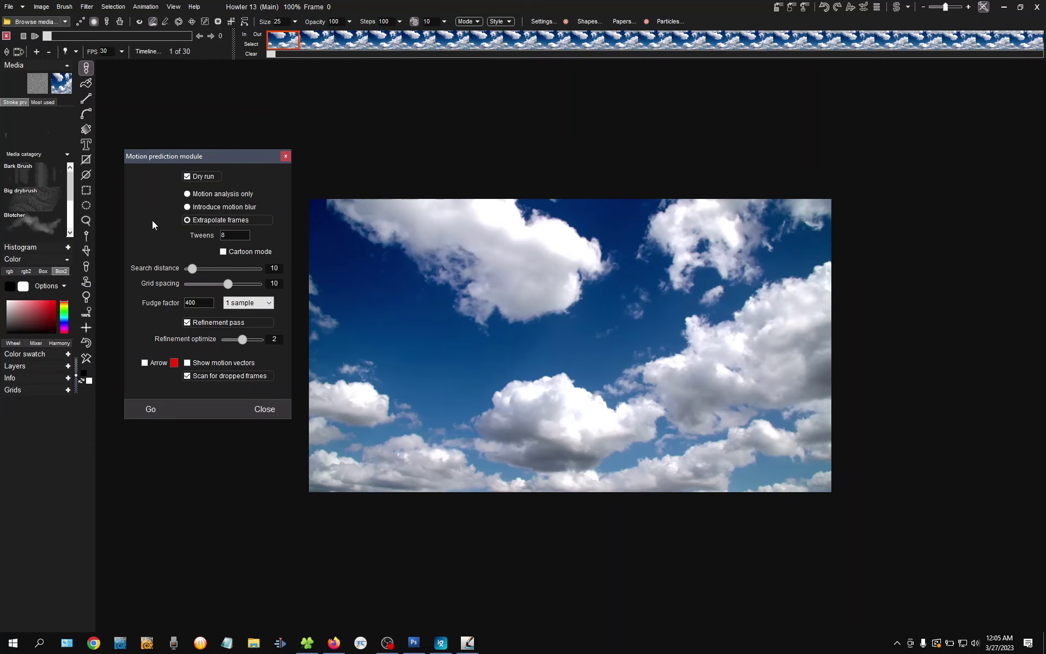
{"action": "double_click", "coordinate": [271, 267]}
{"action": "type", "text": "20"}
{"action": "type", "text": "4"}
{"action": "key", "text": "Tab"}
{"action": "left_click", "coordinate": [207, 175]}
{"action": "left_click", "coordinate": [256, 303]}
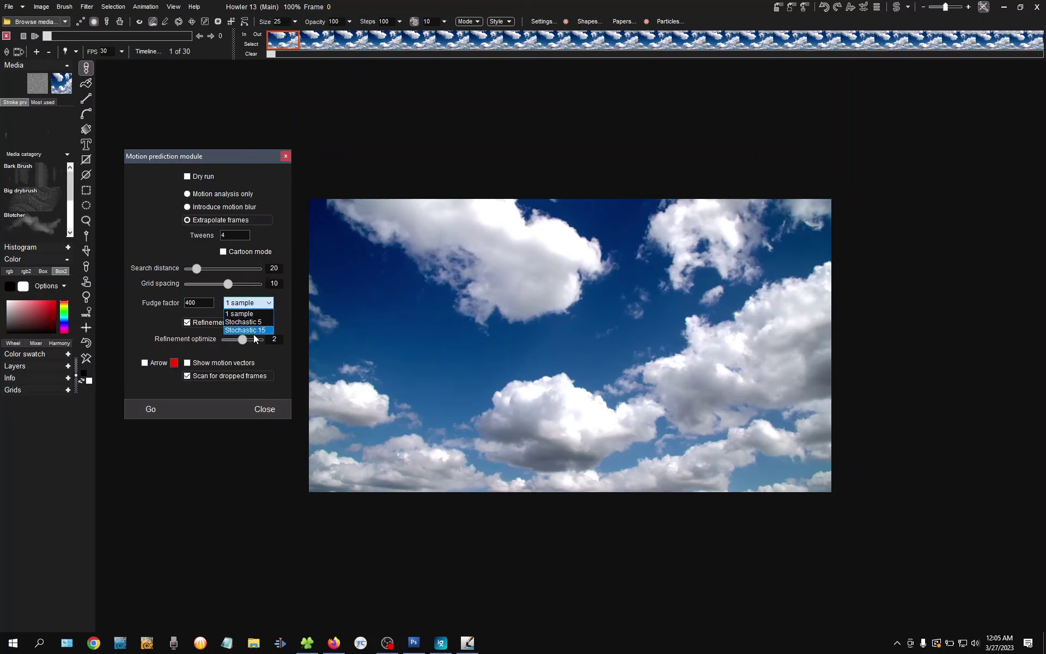
{"action": "left_click", "coordinate": [142, 319]}
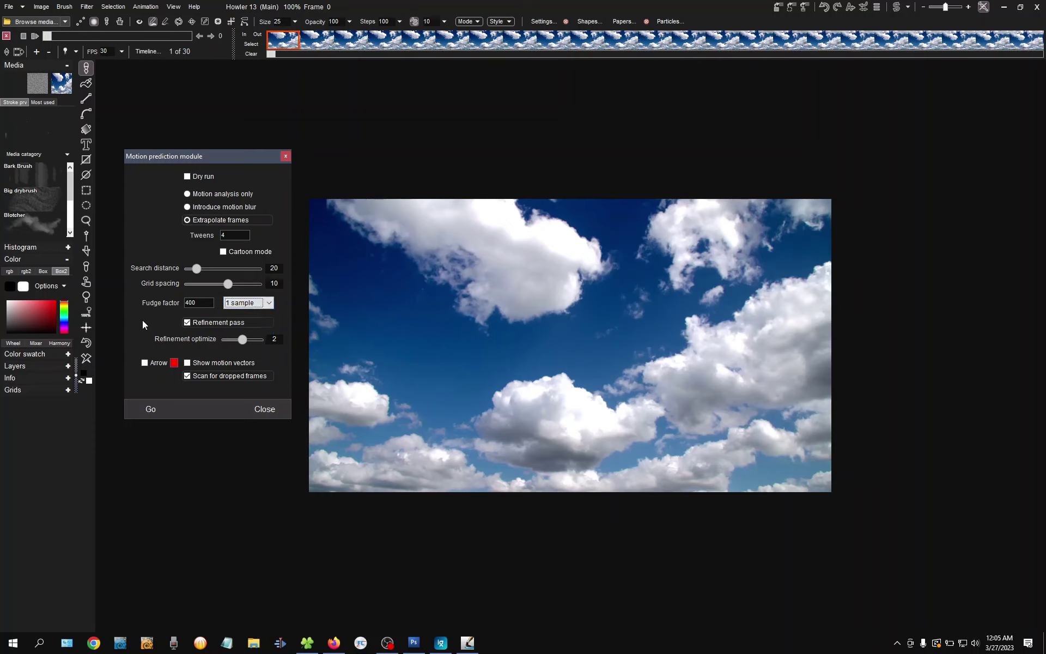
Run the frame extrapolation, accept creating the new animation frames, and close the Motion prediction module.
{"action": "left_click", "coordinate": [148, 408]}
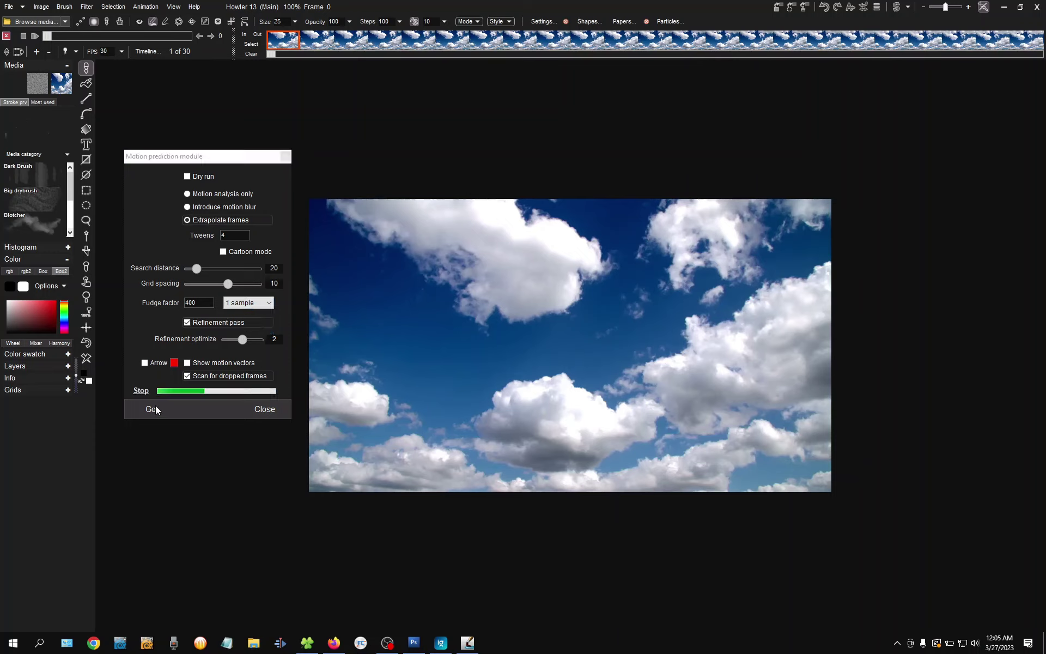
{"action": "left_click", "coordinate": [501, 354]}
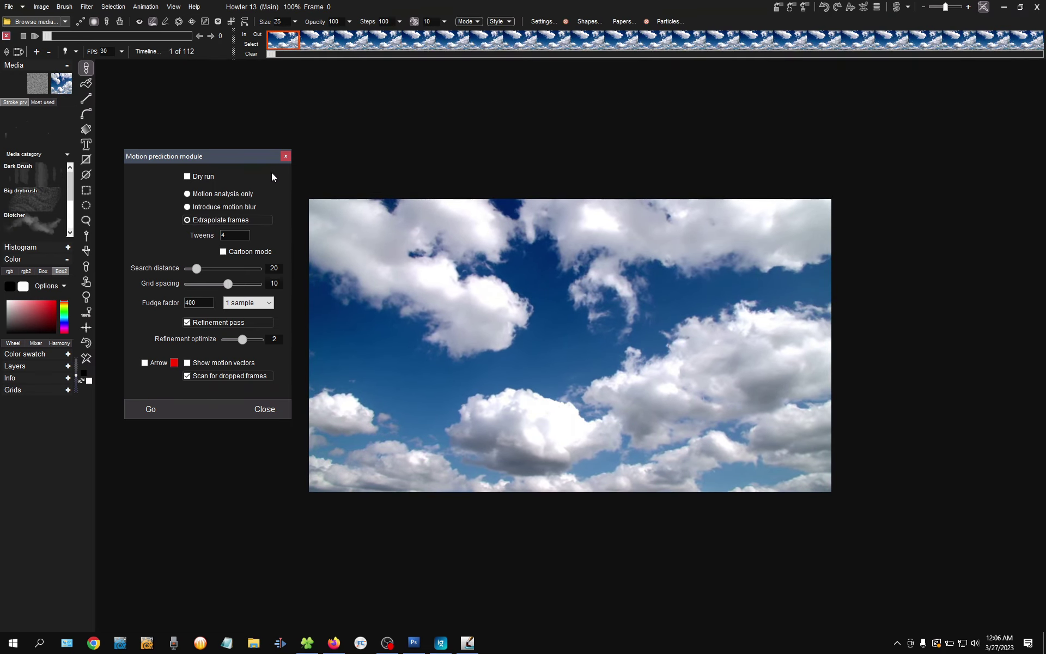
{"action": "left_click", "coordinate": [285, 157]}
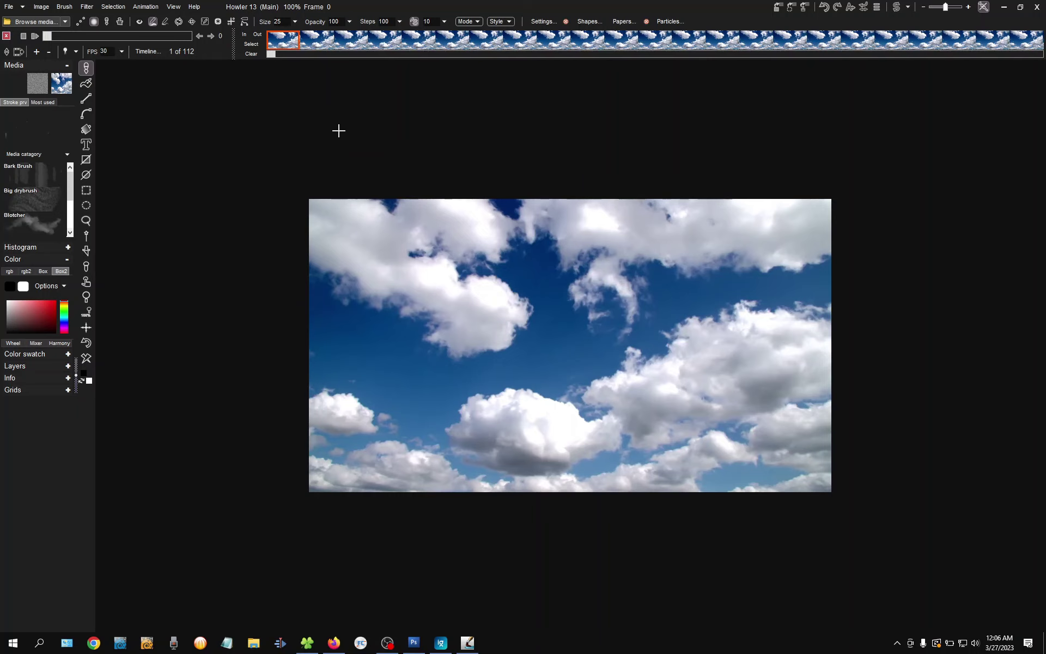
Save the animation as a Default Targa image sequence with the base name render-A in the seqq3 folder.
{"action": "left_click", "coordinate": [147, 7]}
{"action": "left_click", "coordinate": [184, 82]}
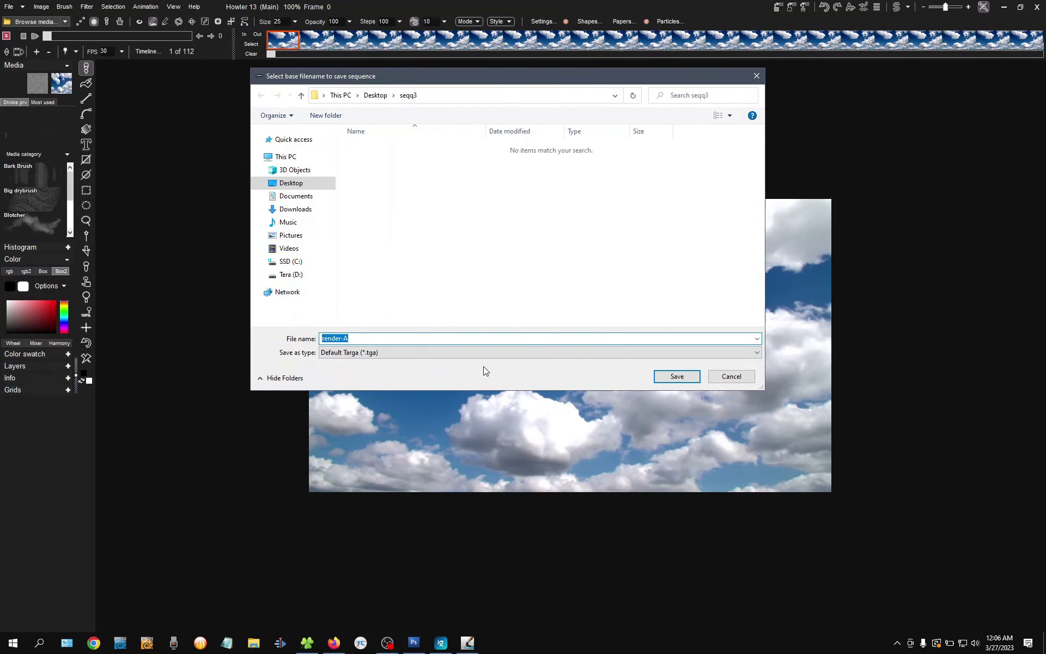
{"action": "left_click", "coordinate": [384, 353]}
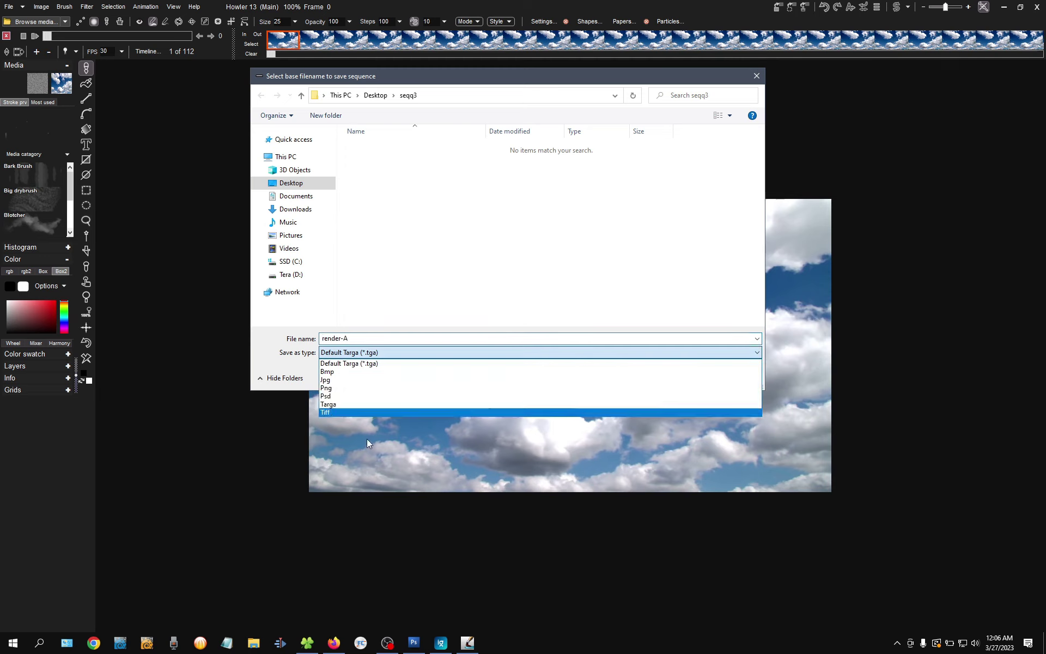
{"action": "left_click", "coordinate": [378, 339]}
{"action": "left_click", "coordinate": [662, 377]}
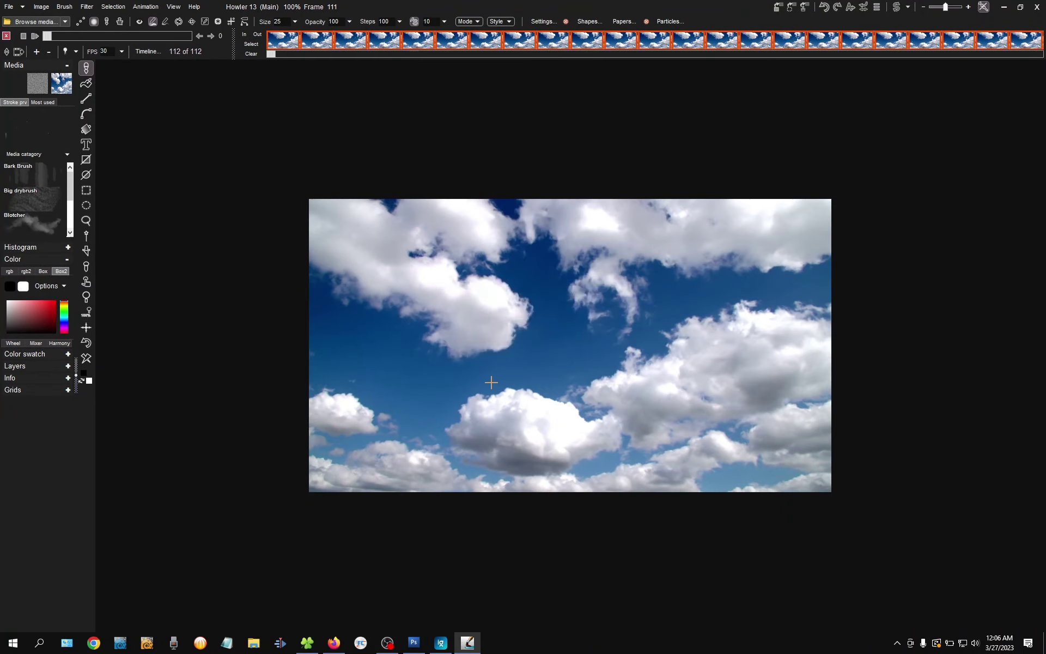
Switch to the seqq3 folder, open render-A_0000 in ImageGlass, and enlarge the viewer window.
{"action": "left_click", "coordinate": [307, 645]}
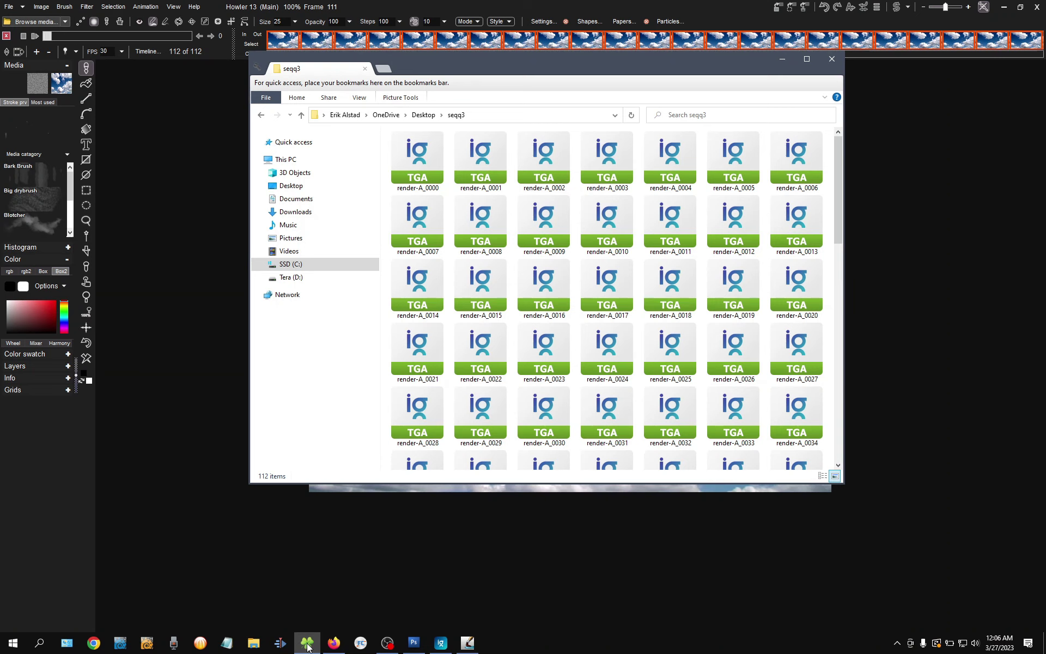
{"action": "left_click", "coordinate": [411, 167]}
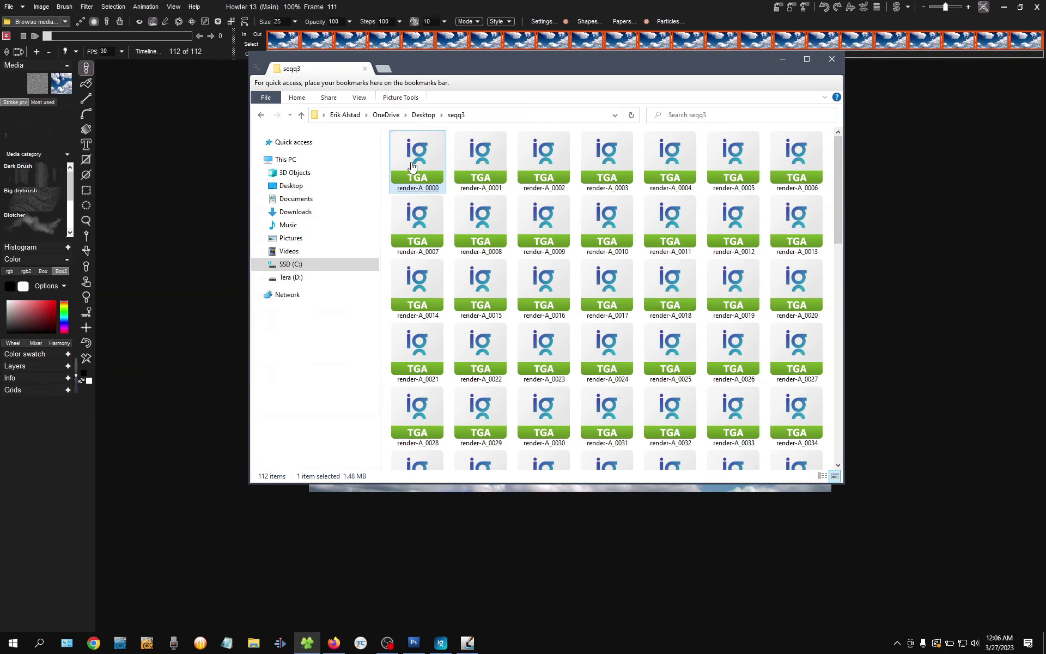
{"action": "double_click", "coordinate": [412, 172]}
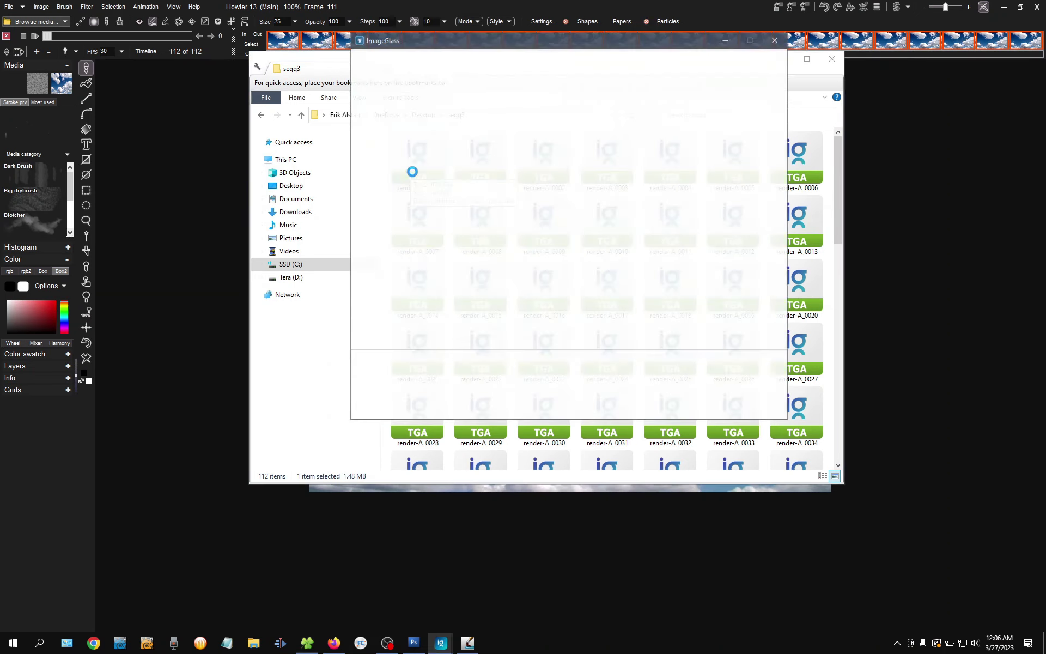
{"action": "left_click_drag", "start_coordinate": [463, 39], "coordinate": [282, 55]}
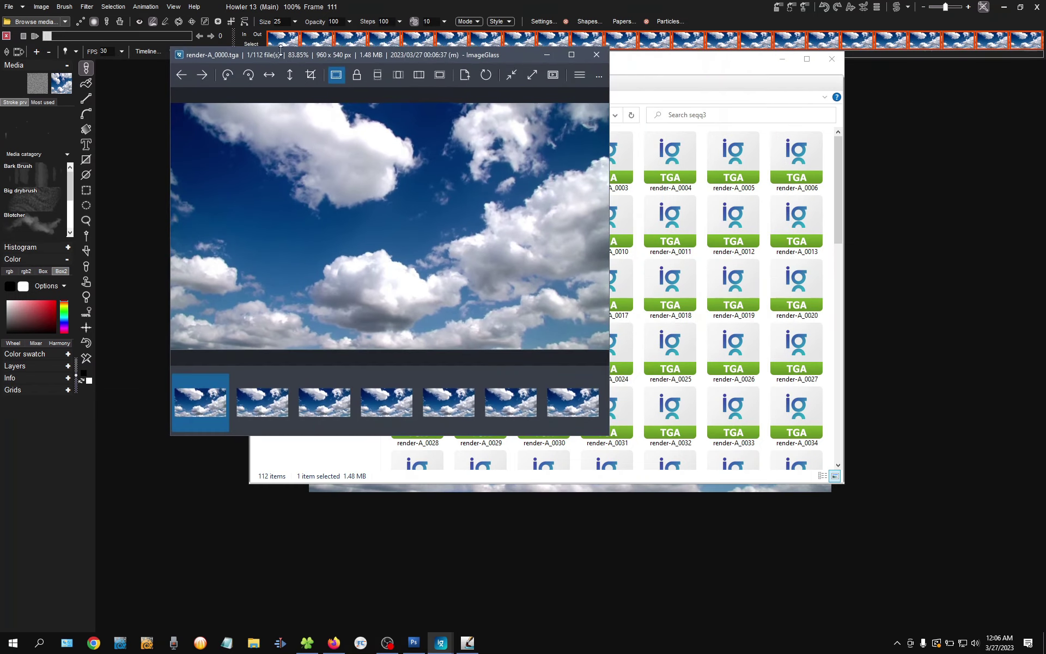
{"action": "left_click", "coordinate": [782, 59]}
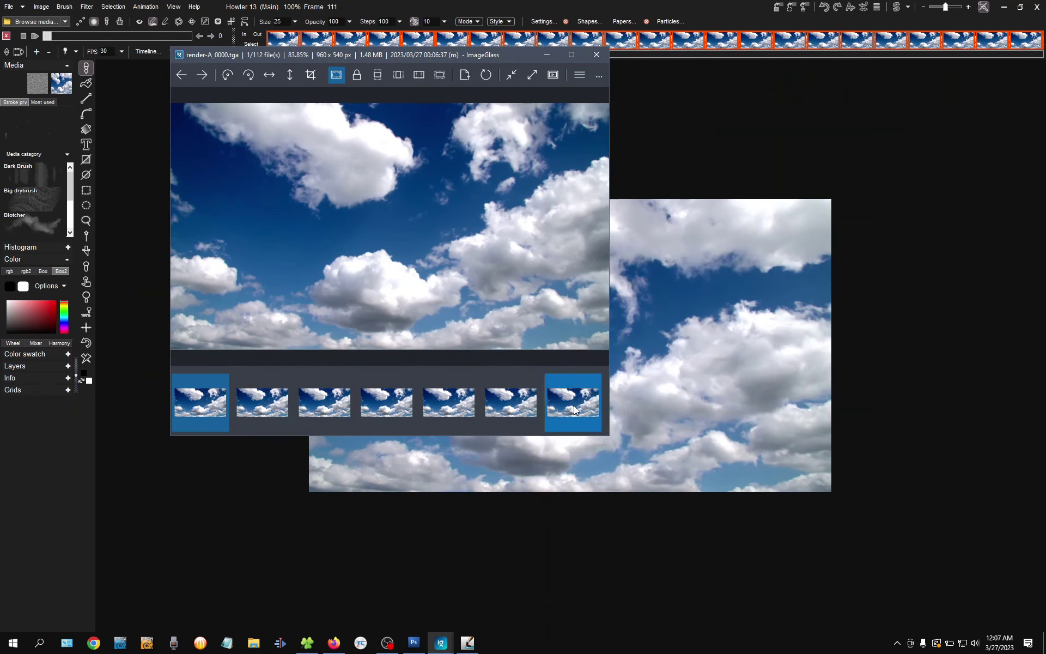
{"action": "left_click_drag", "start_coordinate": [607, 442], "coordinate": [875, 525]}
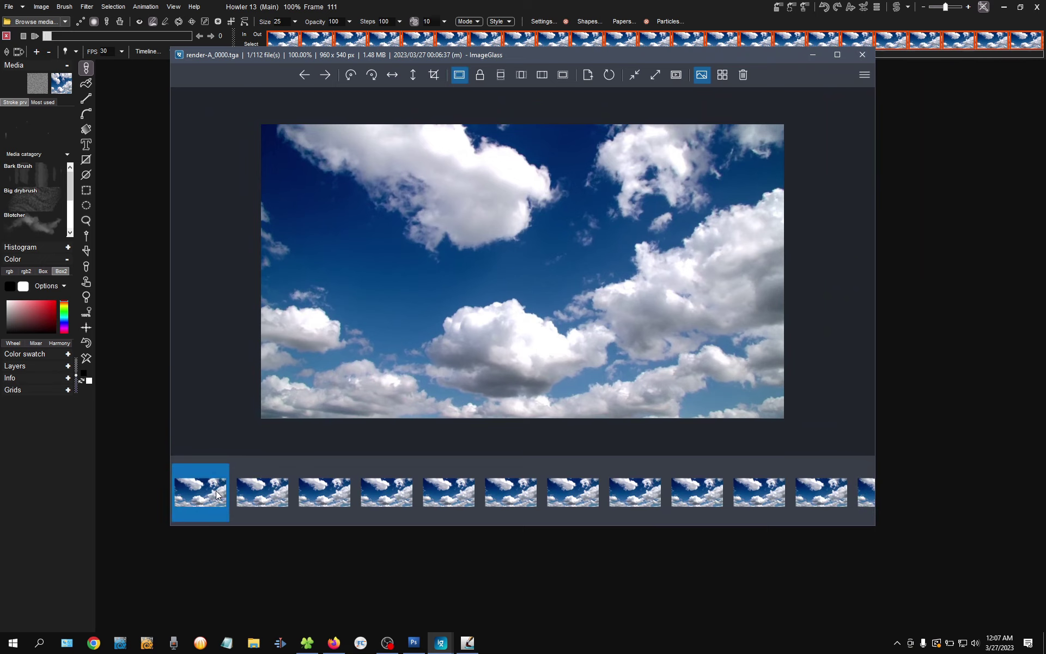
Advance frame by frame through the whole render-A sequence and wrap around to its start, examining the smoothness of the cloud motion.
{"action": "key", "text": "Right"}
{"action": "key", "text": "Right"}
{"action": "key", "text": "Right"}
{"action": "key", "text": "Right"}
{"action": "key", "text": "Right"}
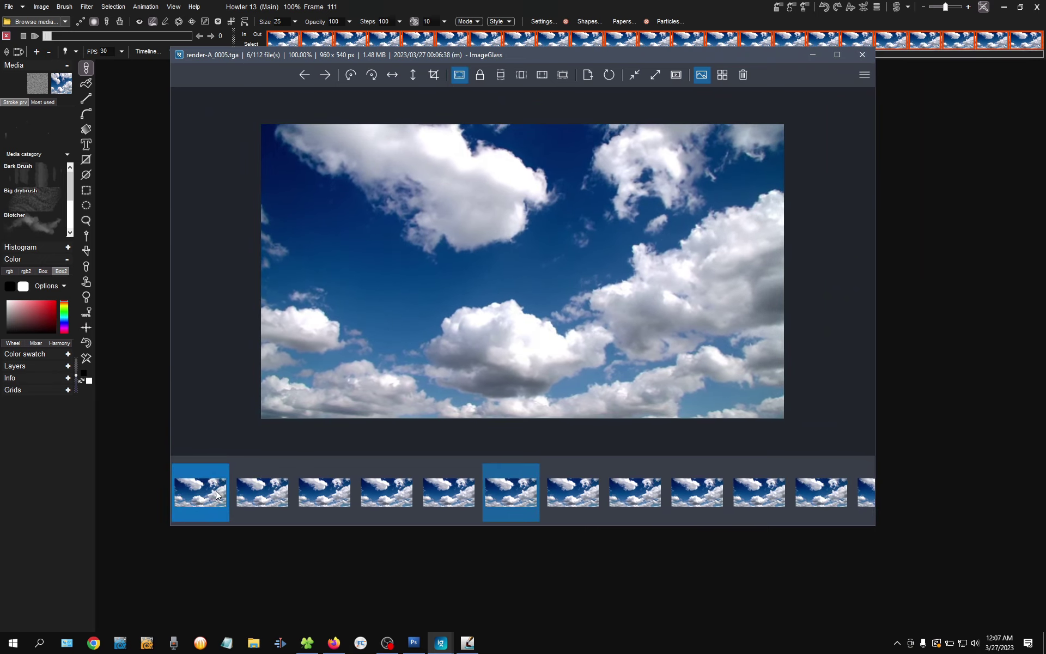
{"action": "key", "text": "Right"}
{"action": "key", "text": "Right"}
{"action": "key", "text": "Right"}
{"action": "key", "text": "Right"}
{"action": "key", "text": "Right"}
{"action": "key", "text": "Right"}
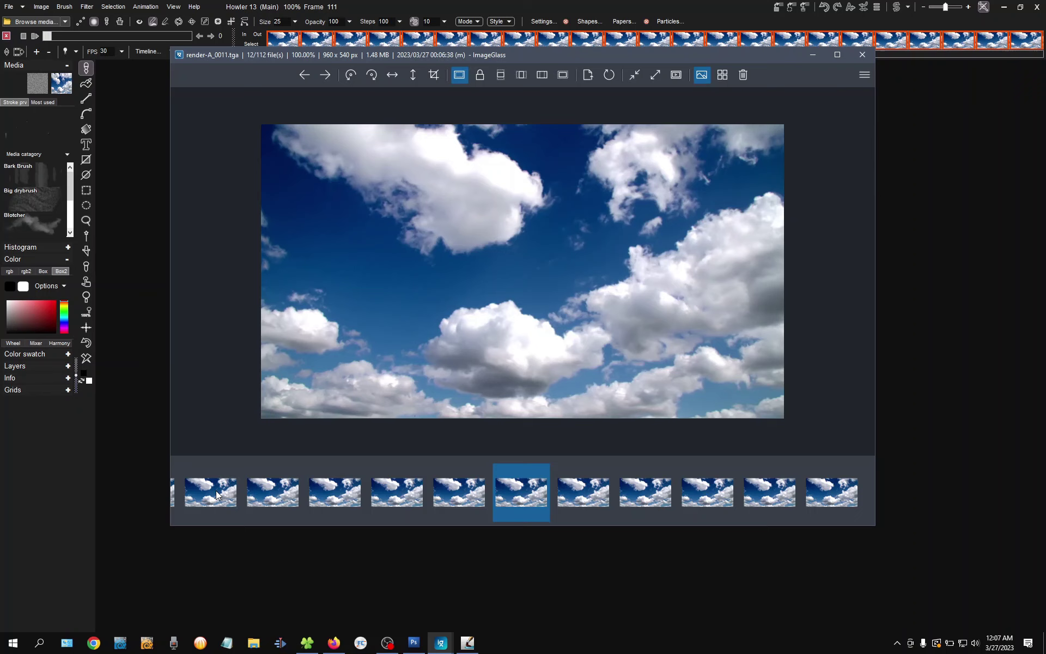
{"action": "key", "text": "Right"}
{"action": "key", "text": "Right"}
{"action": "key", "text": "Right"}
{"action": "key", "text": "Right"}
{"action": "key", "text": "Right"}
{"action": "key", "text": "Right"}
{"action": "key", "text": "Right"}
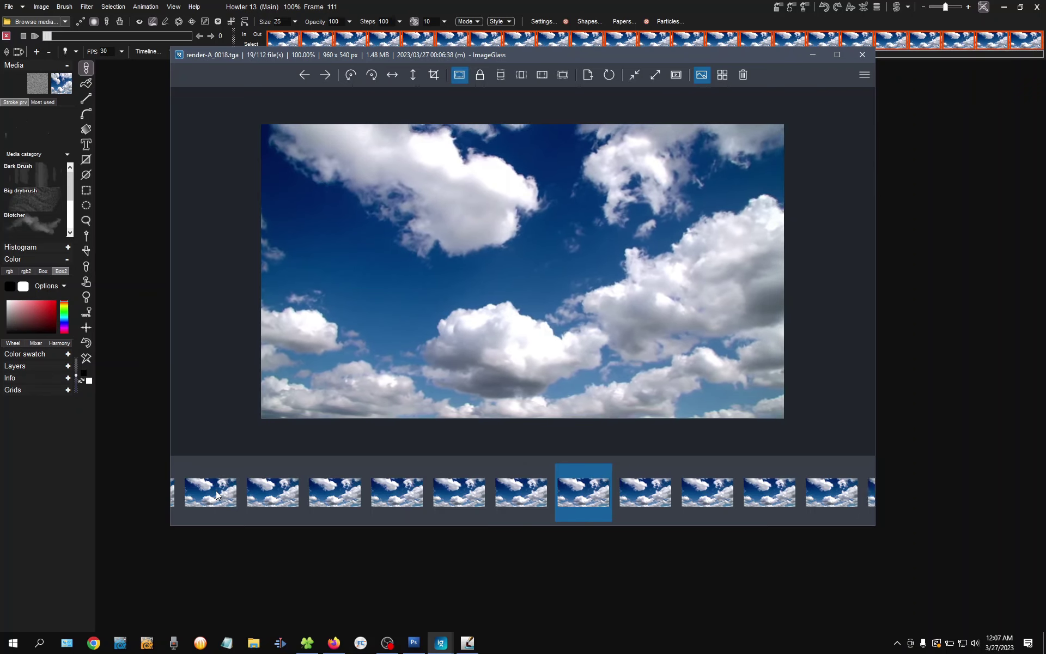
{"action": "key", "text": "Right"}
{"action": "key", "text": "Right"}
{"action": "key", "text": "Right"}
{"action": "key", "text": "Right"}
{"action": "key", "text": "Right"}
{"action": "key", "text": "Right"}
{"action": "key", "text": "Right"}
{"action": "key", "text": "Right"}
{"action": "key", "text": "Right"}
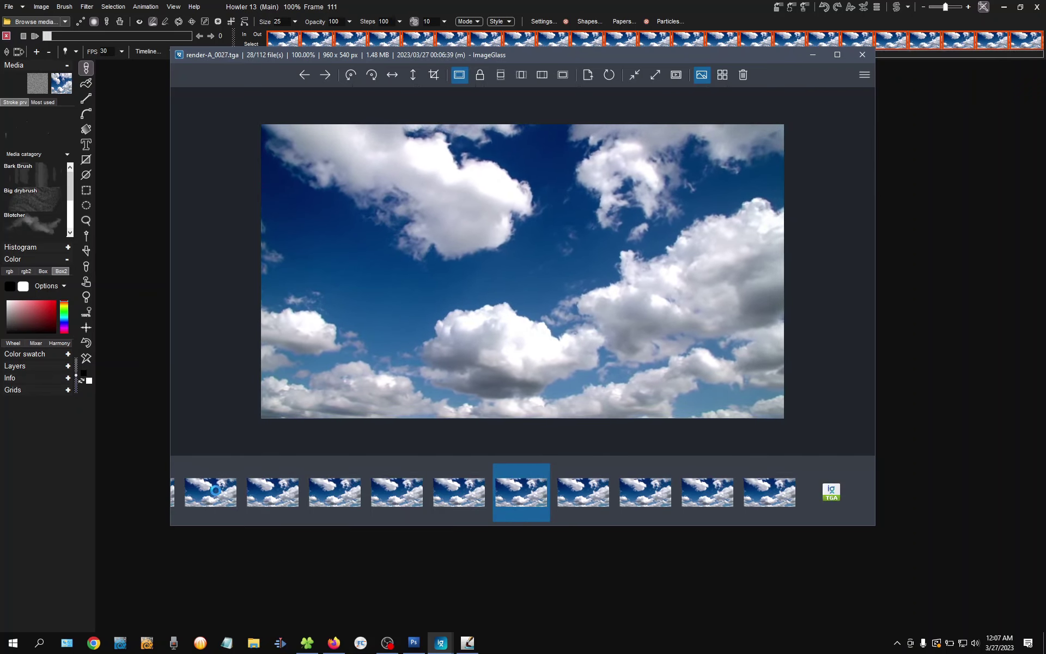
{"action": "key", "text": "Right"}
{"action": "key", "text": "Right"}
{"action": "key", "text": "Right"}
{"action": "key", "text": "Right"}
{"action": "key", "text": "Right"}
{"action": "key", "text": "Right"}
{"action": "key", "text": "Right"}
{"action": "key", "text": "Right"}
{"action": "key", "text": "Right"}
{"action": "key", "text": "Right"}
{"action": "key", "text": "Right"}
{"action": "key", "text": "Right"}
{"action": "key", "text": "Right"}
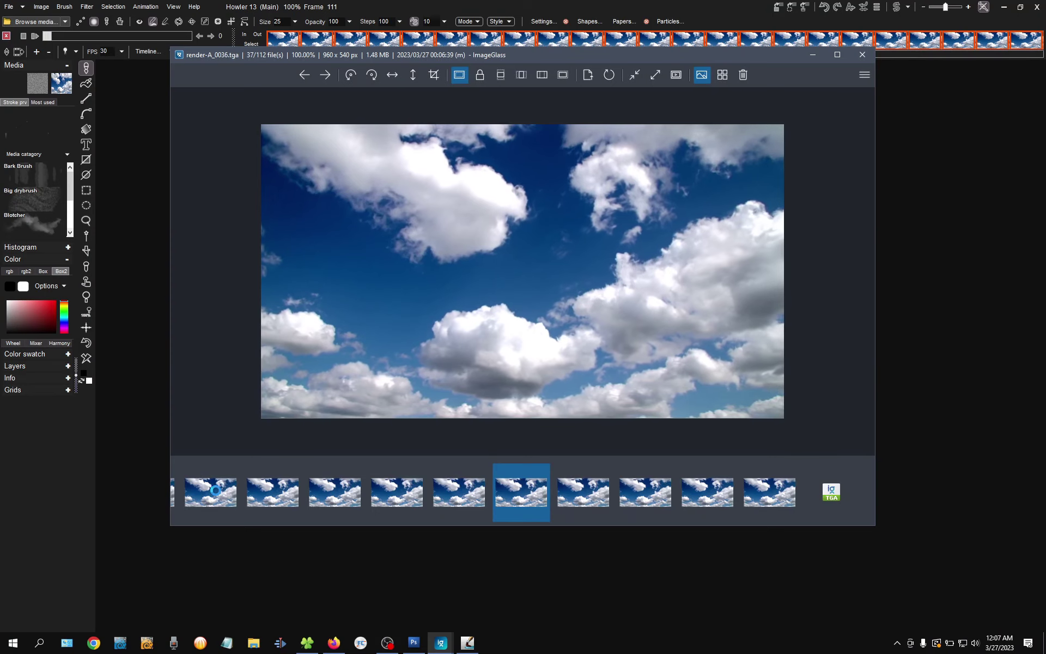
{"action": "key", "text": "Right"}
{"action": "key", "text": "Right"}
{"action": "key", "text": "Right"}
{"action": "key", "text": "Right"}
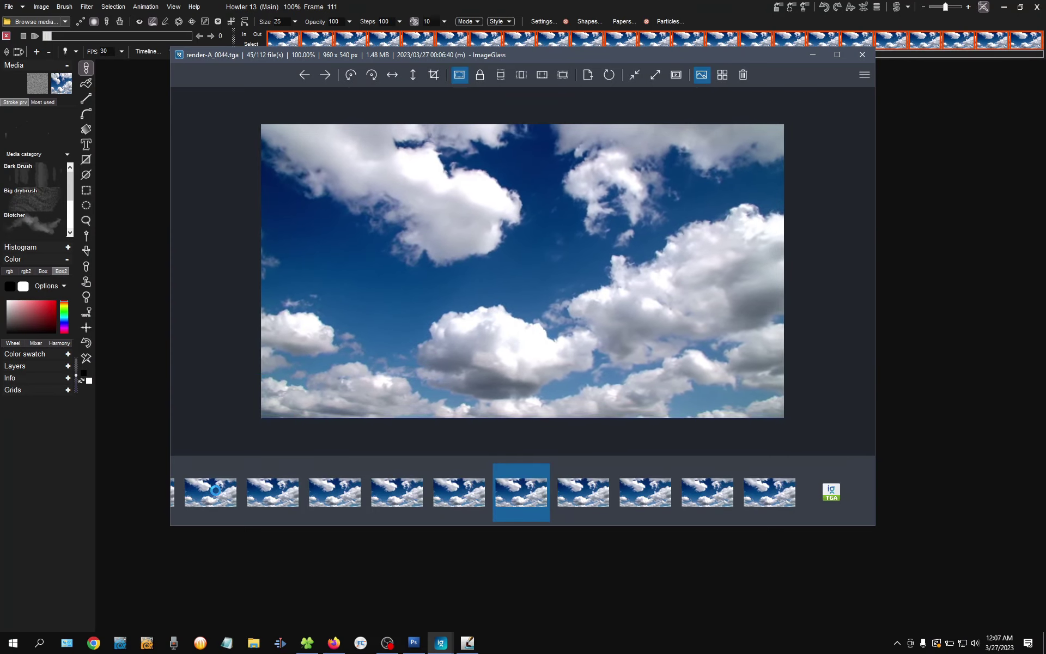
{"action": "key", "text": "Right"}
{"action": "key", "text": "Right"}
{"action": "key", "text": "Right"}
{"action": "key", "text": "Right"}
{"action": "key", "text": "Right"}
{"action": "key", "text": "Right"}
{"action": "key", "text": "Right"}
{"action": "key", "text": "Right"}
{"action": "key", "text": "Right"}
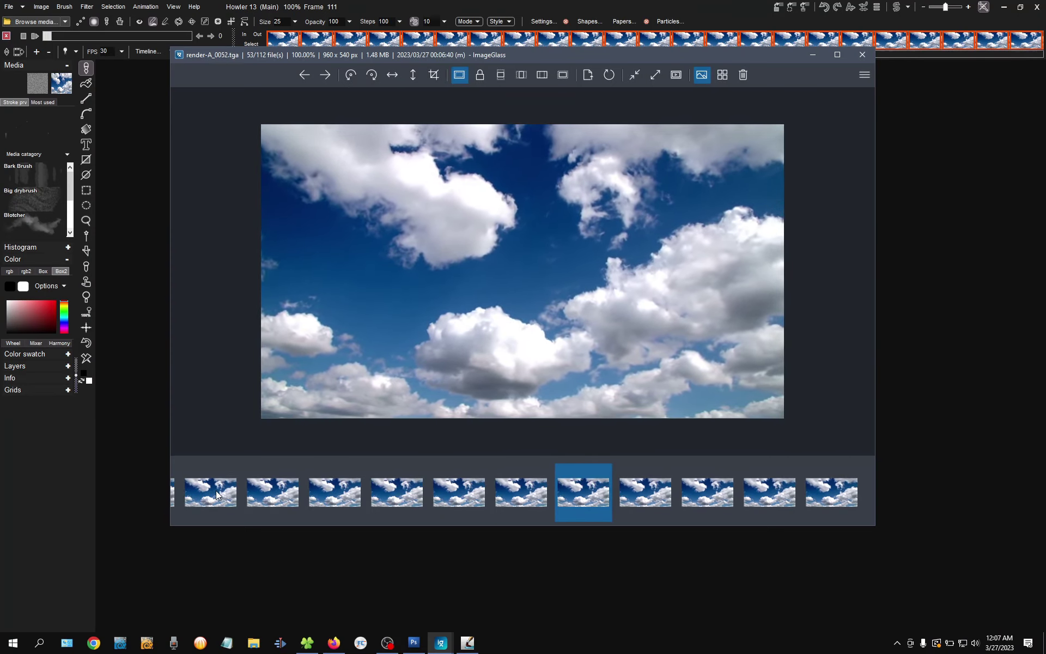
{"action": "key", "text": "Right"}
{"action": "key", "text": "Right"}
{"action": "key", "text": "Right"}
{"action": "key", "text": "Right"}
{"action": "key", "text": "Right"}
{"action": "key", "text": "Right"}
{"action": "key", "text": "Right"}
{"action": "key", "text": "Right"}
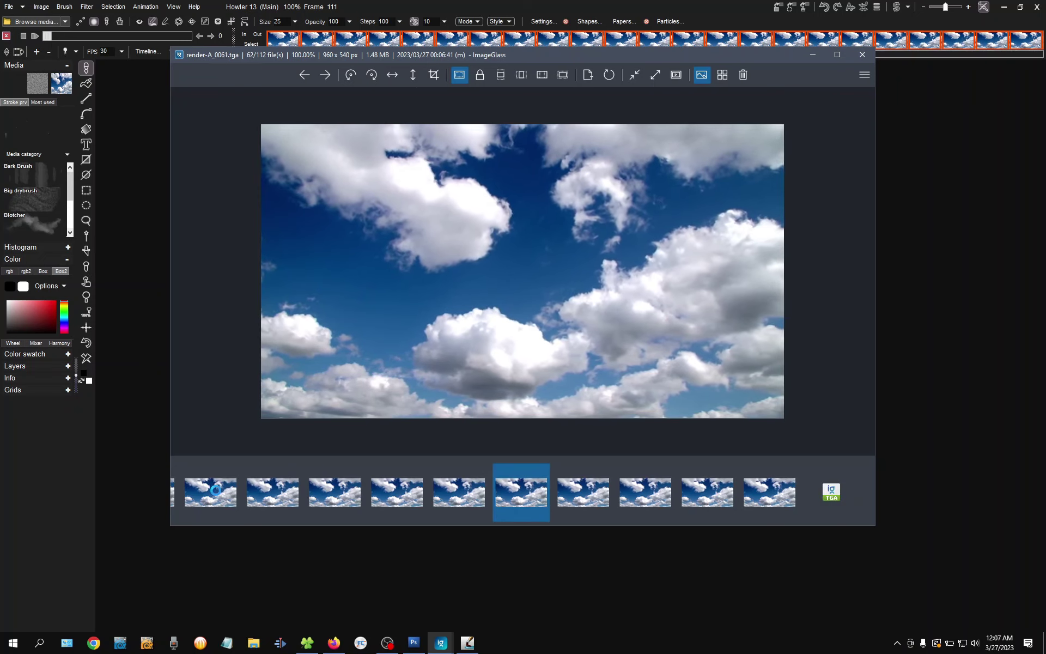
{"action": "key", "text": "Right"}
{"action": "key", "text": "Right"}
{"action": "key", "text": "Right"}
{"action": "key", "text": "Right"}
{"action": "key", "text": "Right"}
{"action": "key", "text": "Right"}
{"action": "key", "text": "Right"}
{"action": "key", "text": "Right"}
{"action": "key", "text": "Right"}
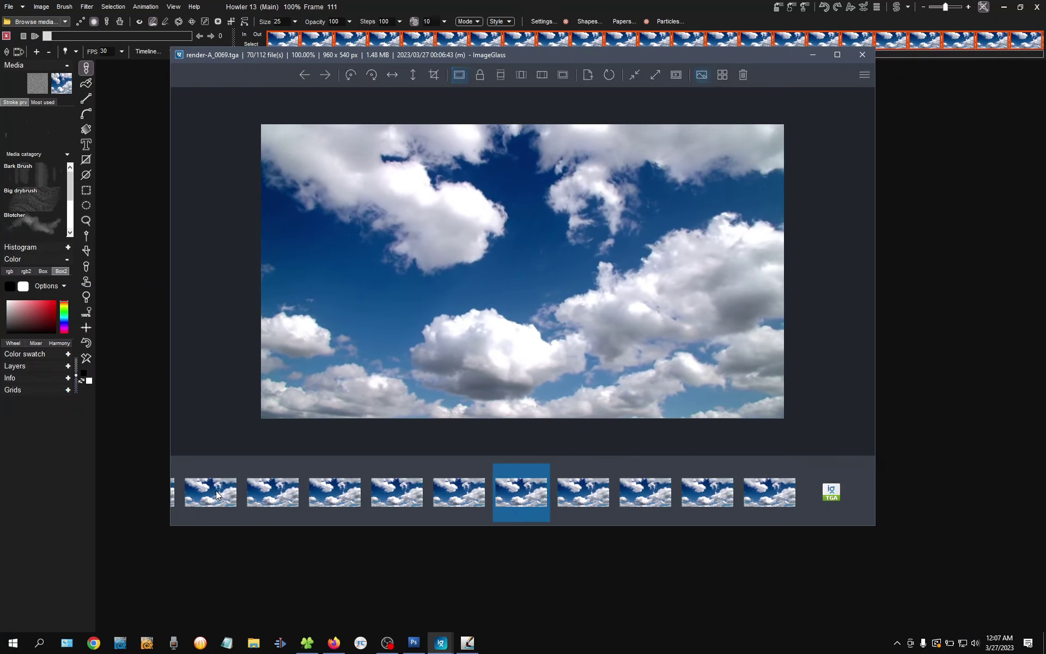
{"action": "key", "text": "Right"}
{"action": "key", "text": "Right"}
{"action": "key", "text": "Right"}
{"action": "key", "text": "Right"}
{"action": "key", "text": "Right"}
{"action": "key", "text": "Right"}
{"action": "key", "text": "Right"}
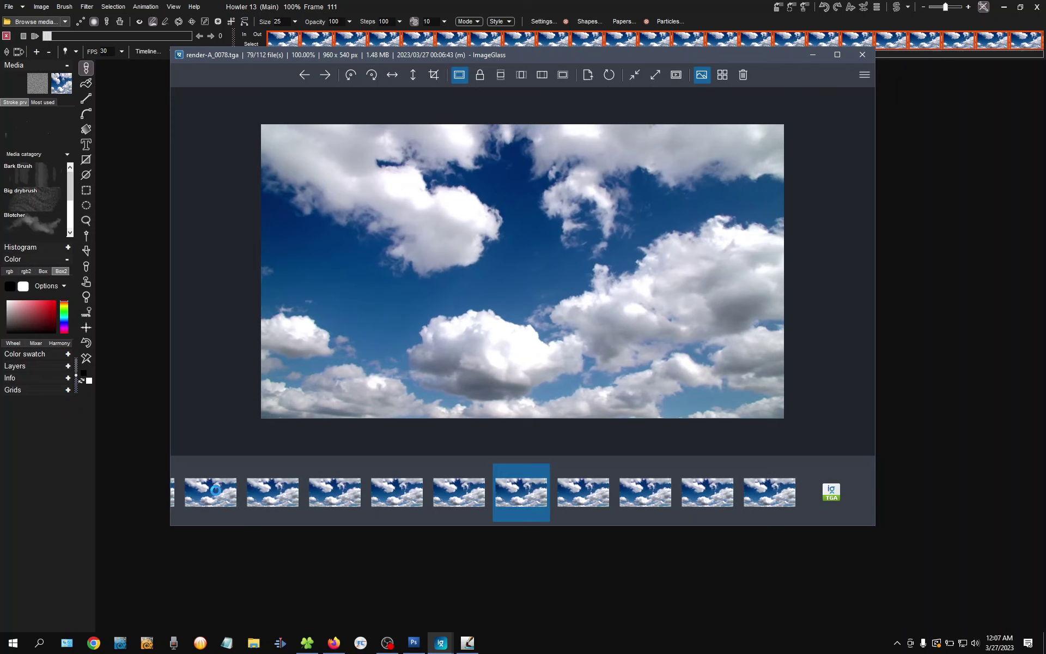
{"action": "key", "text": "Right"}
{"action": "key", "text": "Right"}
{"action": "key", "text": "Right"}
{"action": "key", "text": "Right"}
{"action": "key", "text": "Right"}
{"action": "key", "text": "Right"}
{"action": "key", "text": "Right"}
{"action": "key", "text": "Right"}
{"action": "key", "text": "Right"}
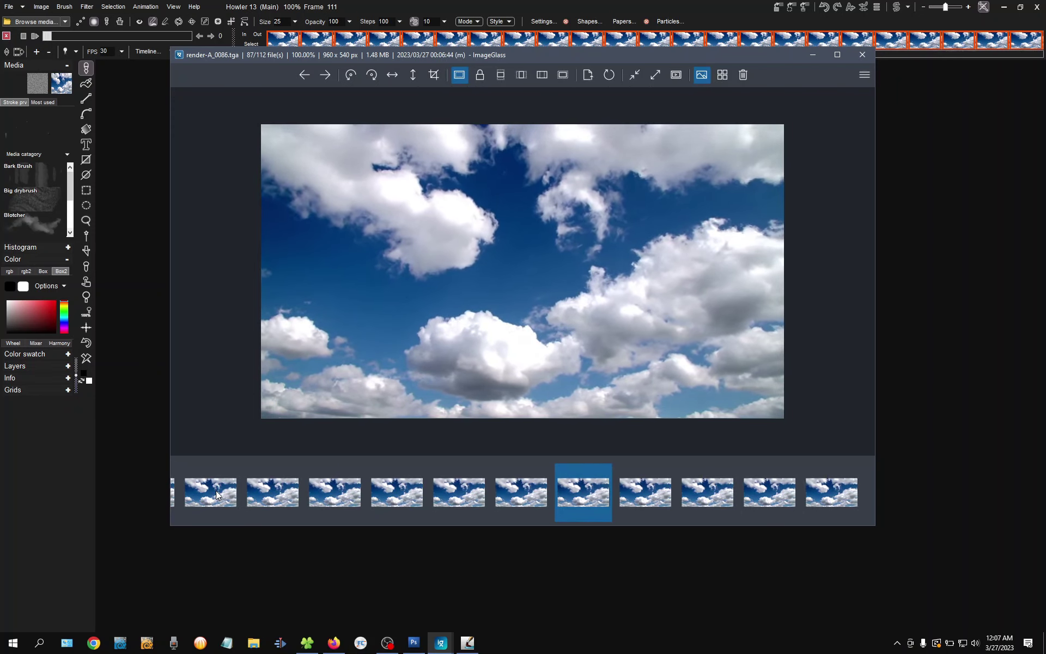
{"action": "key", "text": "Right"}
{"action": "key", "text": "Right"}
{"action": "key", "text": "Right"}
{"action": "key", "text": "Right"}
{"action": "key", "text": "Right"}
{"action": "key", "text": "Right"}
{"action": "key", "text": "Right"}
{"action": "key", "text": "Right"}
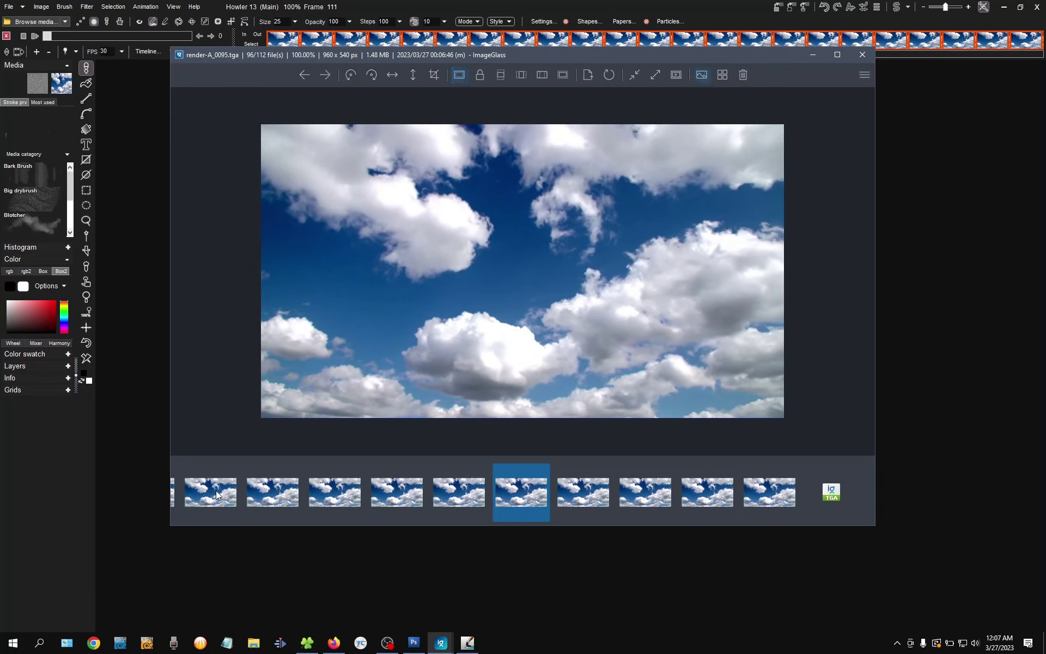
{"action": "key", "text": "Right"}
{"action": "key", "text": "Right"}
{"action": "key", "text": "Right"}
{"action": "key", "text": "Right"}
{"action": "key", "text": "Right"}
{"action": "key", "text": "Right"}
{"action": "key", "text": "Right"}
{"action": "key", "text": "Right"}
{"action": "key", "text": "Right"}
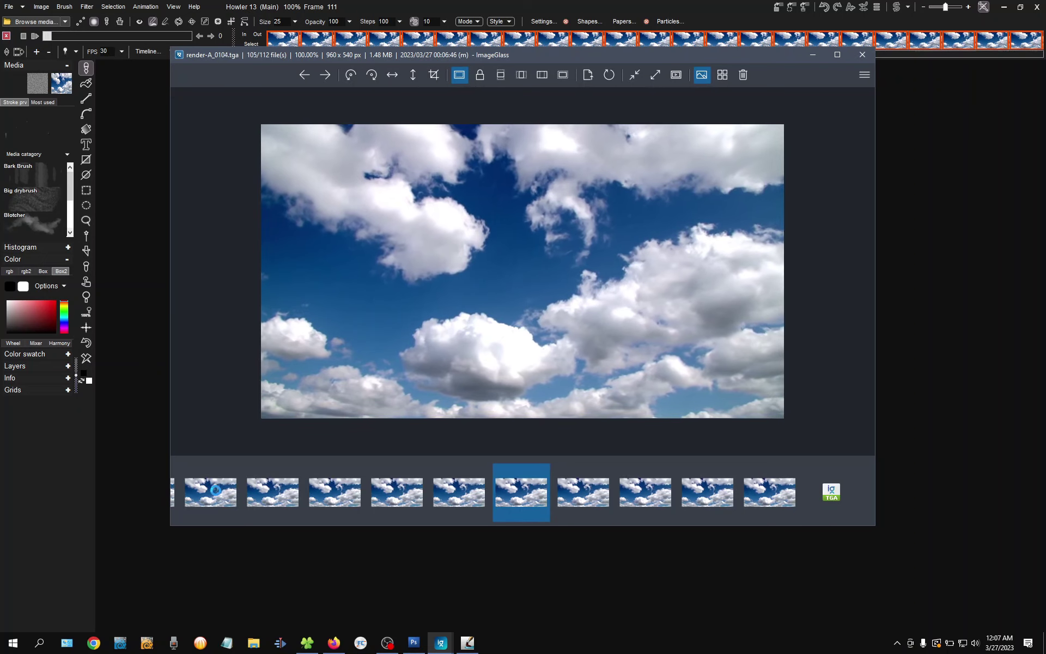
{"action": "key", "text": "Right"}
{"action": "key", "text": "Right"}
{"action": "key", "text": "Right"}
{"action": "key", "text": "Right"}
{"action": "key", "text": "Right"}
{"action": "key", "text": "Right"}
{"action": "key", "text": "Right"}
{"action": "key", "text": "Right"}
{"action": "key", "text": "Right"}
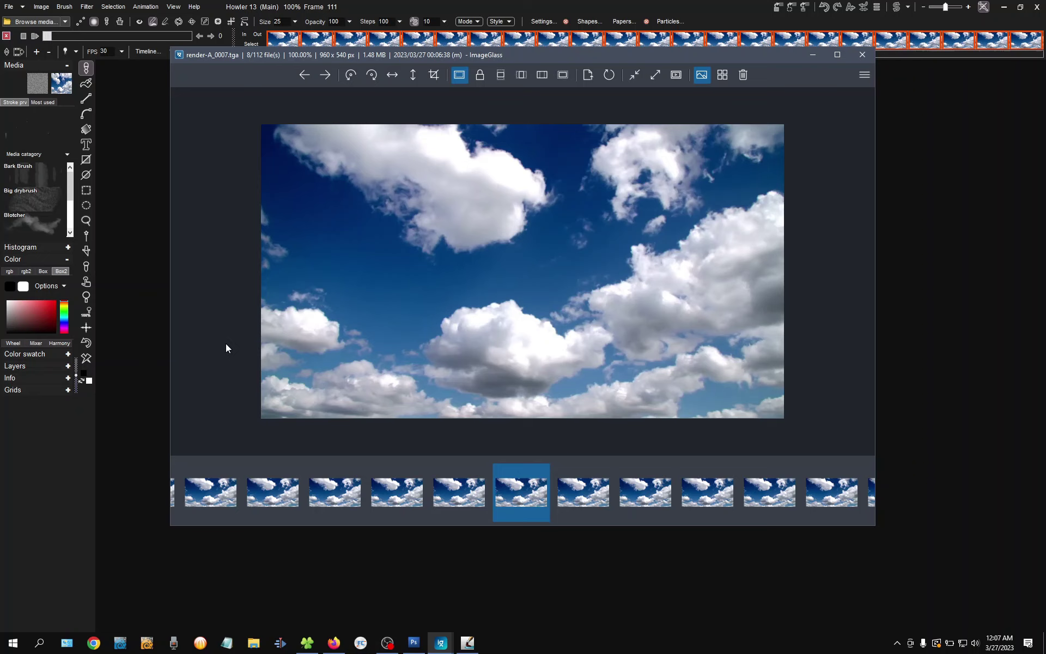
Advance through the sequence a second time up to render-A_0052 to check the in-between frames, and switch back to Howler.
{"action": "key", "text": "Right"}
{"action": "key", "text": "Right"}
{"action": "key", "text": "Right"}
{"action": "key", "text": "Right"}
{"action": "key", "text": "Right"}
{"action": "key", "text": "Right"}
{"action": "key", "text": "Right"}
{"action": "key", "text": "Right"}
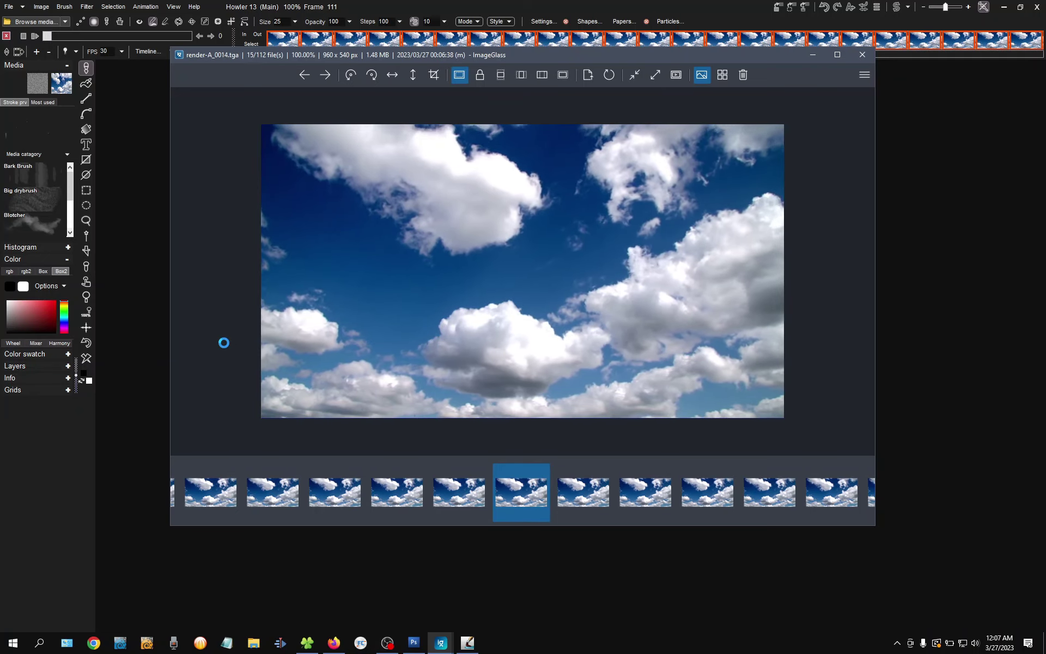
{"action": "key", "text": "Right"}
{"action": "key", "text": "Right"}
{"action": "key", "text": "Right"}
{"action": "key", "text": "Right"}
{"action": "key", "text": "Right"}
{"action": "key", "text": "Right"}
{"action": "key", "text": "Right"}
{"action": "key", "text": "Right"}
{"action": "key", "text": "Right"}
{"action": "key", "text": "Right"}
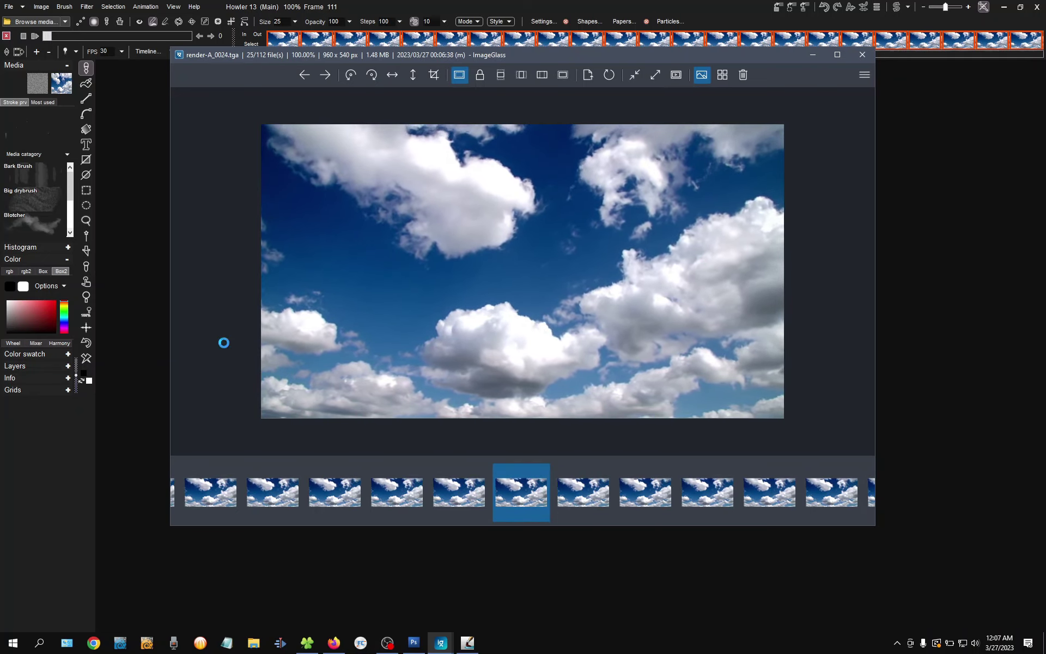
{"action": "key", "text": "Right"}
{"action": "key", "text": "Right"}
{"action": "key", "text": "Right"}
{"action": "key", "text": "Right"}
{"action": "key", "text": "Right"}
{"action": "key", "text": "Right"}
{"action": "key", "text": "Right"}
{"action": "key", "text": "Right"}
{"action": "key", "text": "Right"}
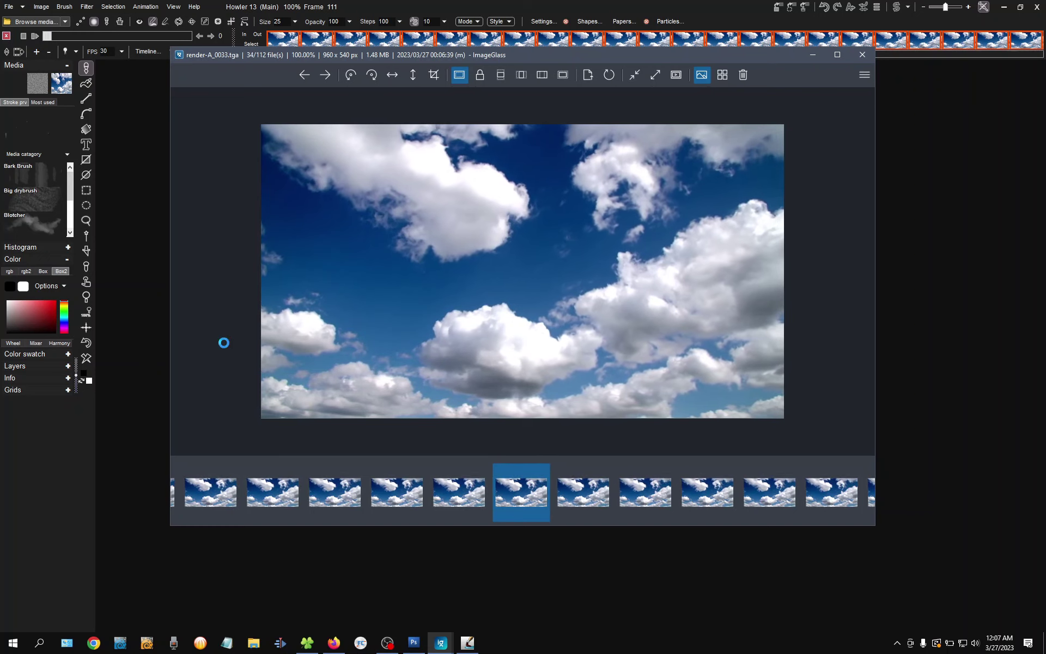
{"action": "key", "text": "Right"}
{"action": "key", "text": "Right"}
{"action": "key", "text": "Right"}
{"action": "key", "text": "Right"}
{"action": "key", "text": "Right"}
{"action": "key", "text": "Right"}
{"action": "key", "text": "Right"}
{"action": "key", "text": "Right"}
{"action": "key", "text": "Right"}
{"action": "key", "text": "Right"}
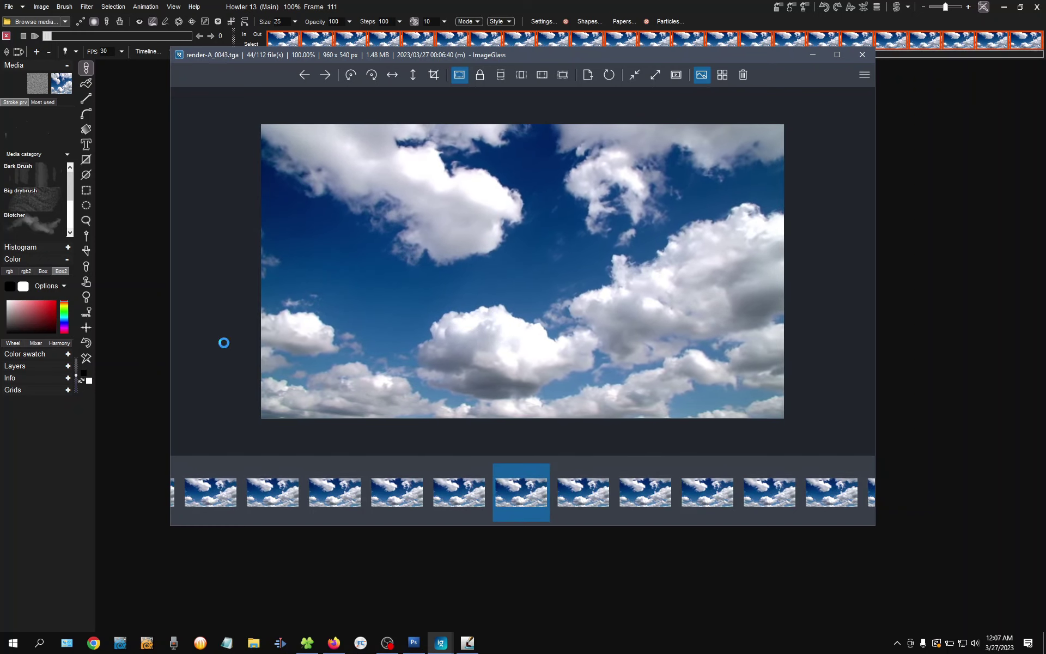
{"action": "key", "text": "Right"}
{"action": "key", "text": "Right"}
{"action": "key", "text": "Right"}
{"action": "key", "text": "Right"}
{"action": "key", "text": "Right"}
{"action": "key", "text": "Right"}
{"action": "key", "text": "Right"}
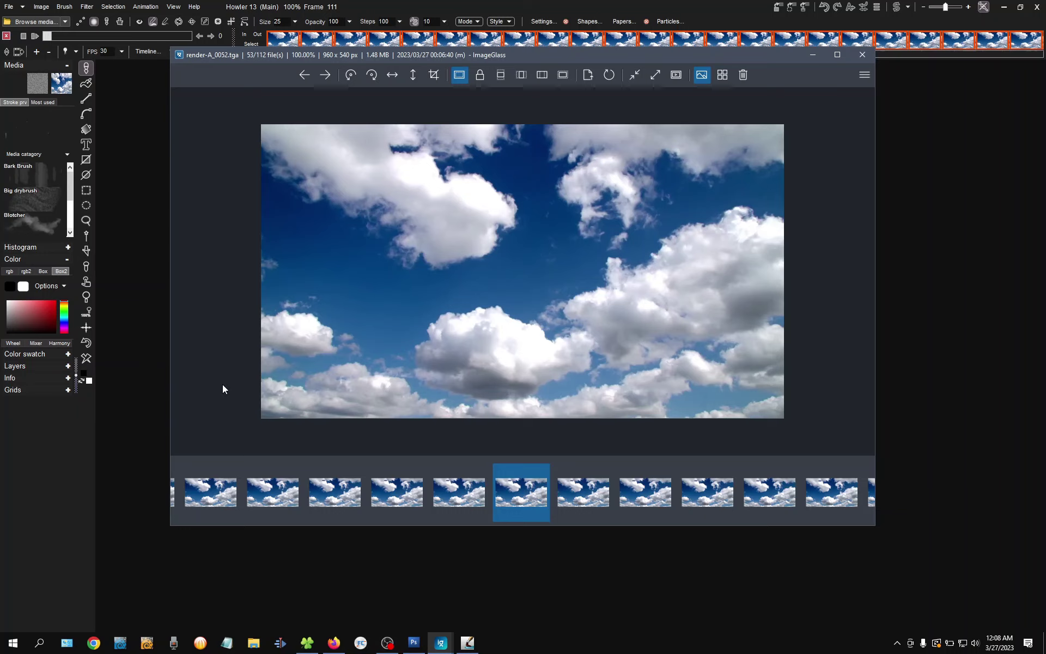
{"action": "left_click", "coordinate": [57, 480]}
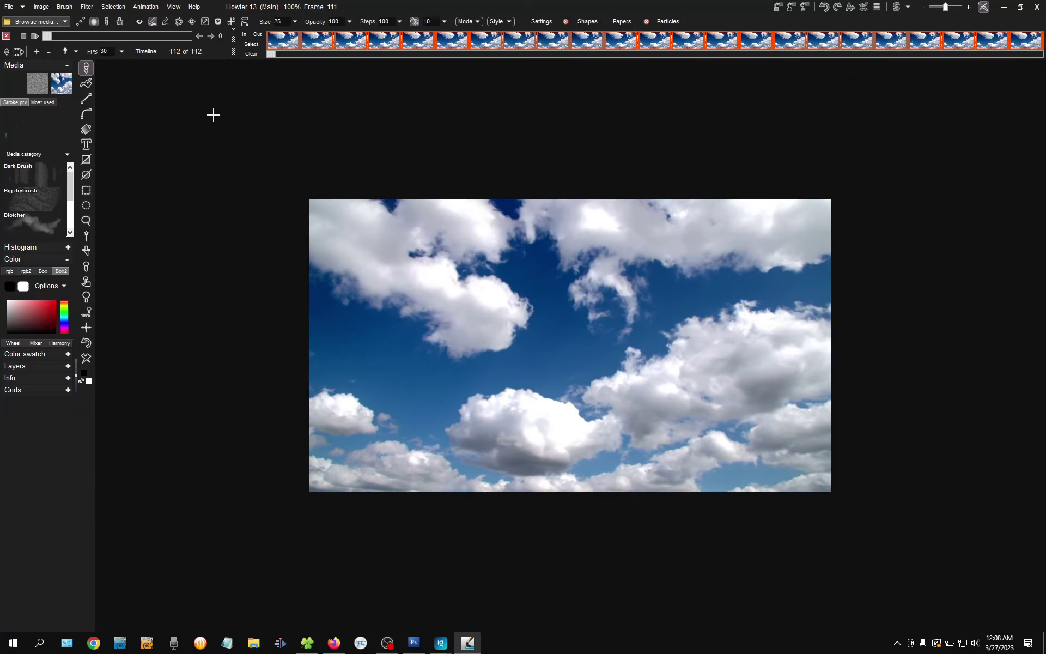